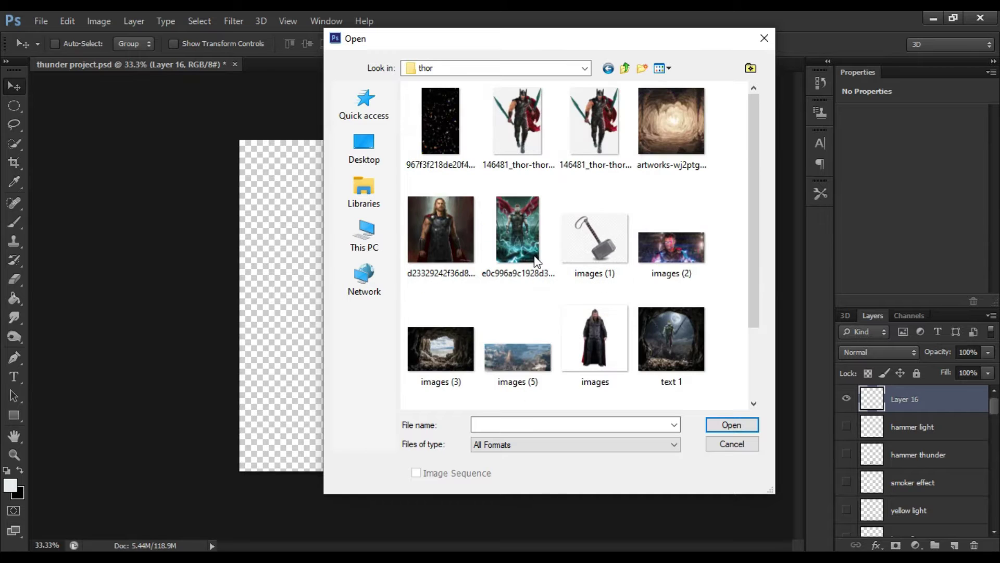
Step: Open the 146481_thor-thor-ragnarok image with the two swords from the thor folder and duplicate its Background layer
left_click(512, 141)
left_click(732, 425)
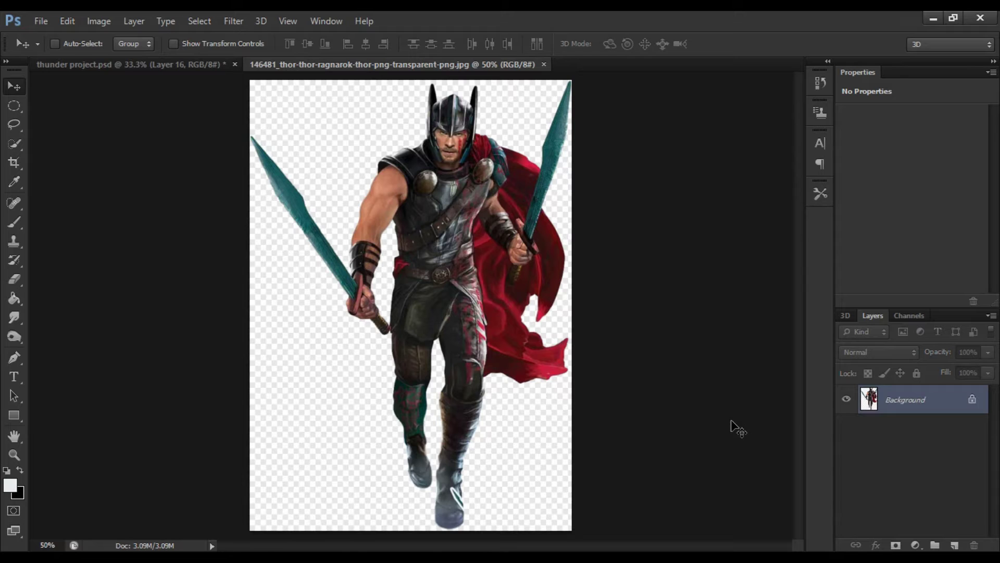
left_click_drag(930, 397, 956, 545)
Step: Open the e0c996a9c1928d3fec4f5524b88e87d3 lightning artwork and convert its locked Background into a smart object layer
left_click(35, 21)
left_click(41, 48)
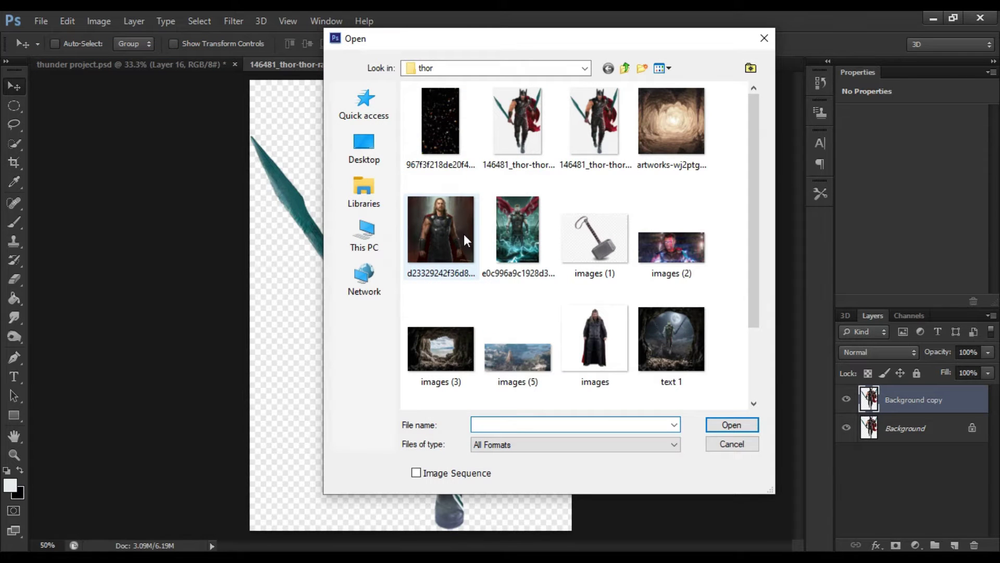
left_click(516, 222)
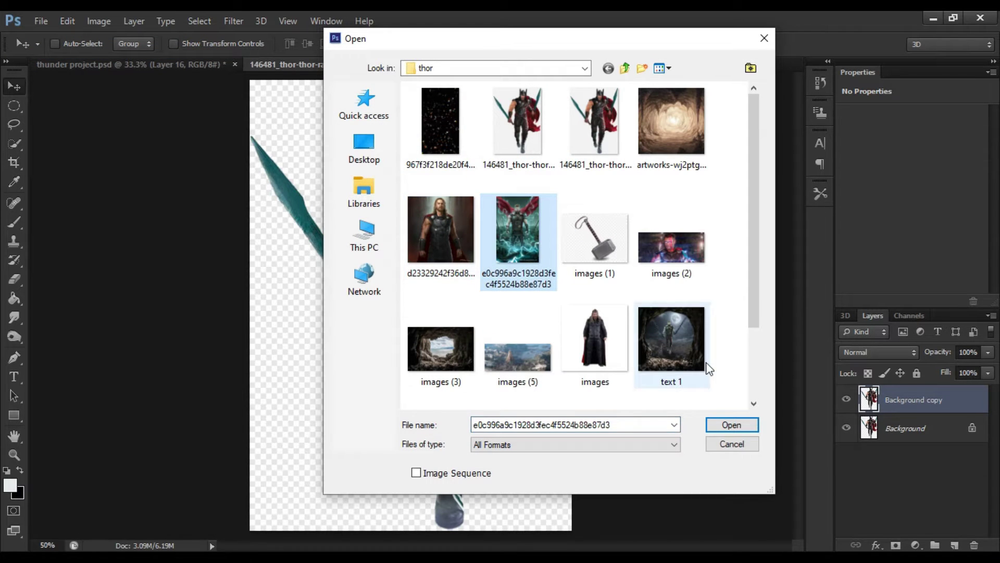
left_click(732, 424)
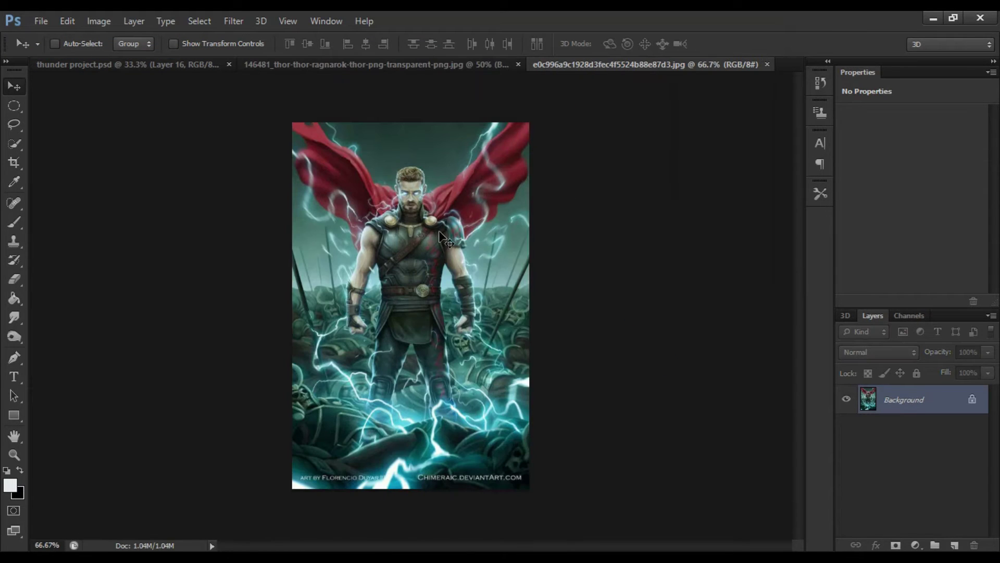
double_click(902, 399, "alt")
Step: Copy the lightning artwork layer into the sword figure's document and close the artwork's file
left_click_drag(594, 64, 361, 120)
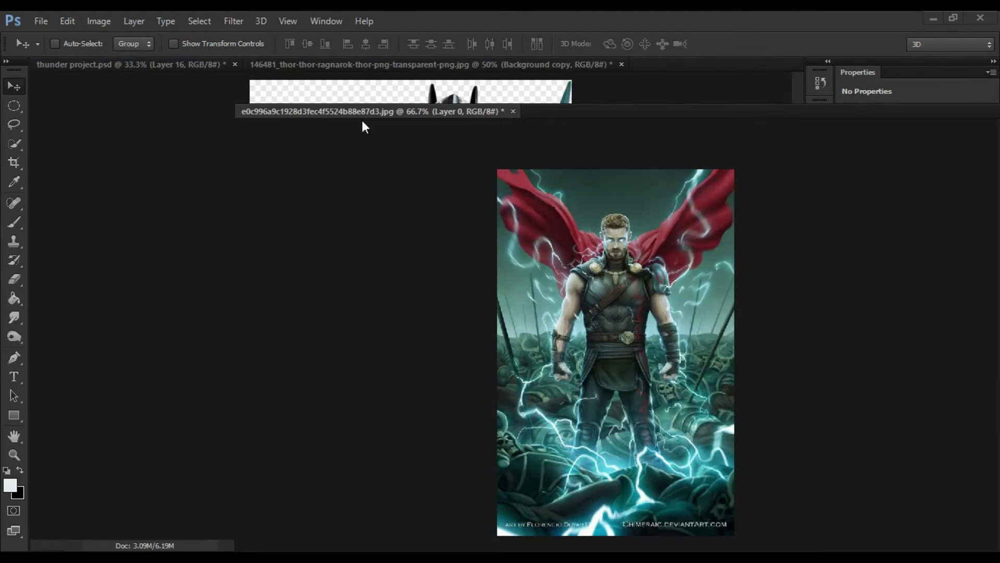
left_click_drag(359, 242, 515, 165)
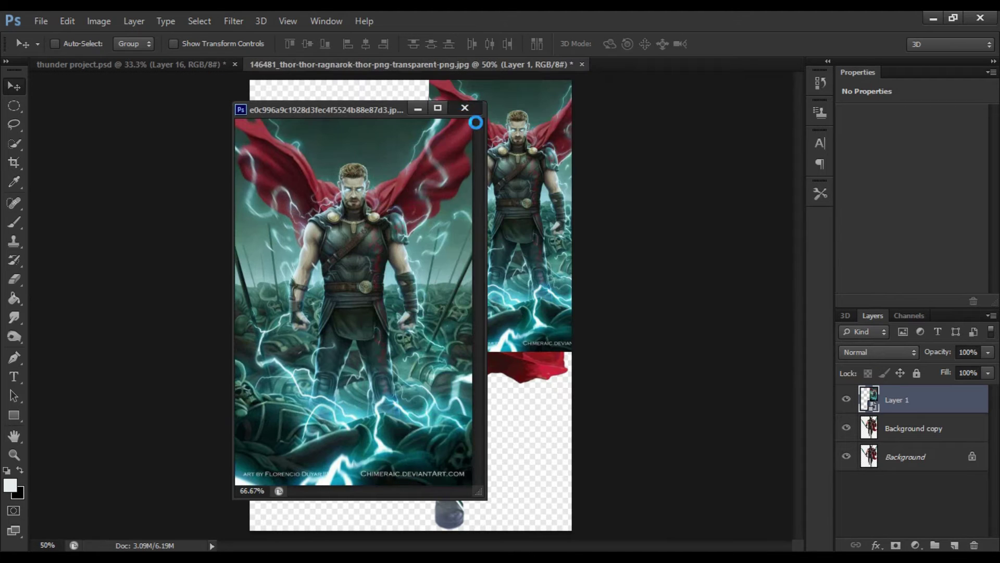
left_click(465, 108)
Step: Scale the sword figure on the Background copy layer down to about 55%
left_click(502, 234)
key("ctrl+t")
key("ctrl+minus")
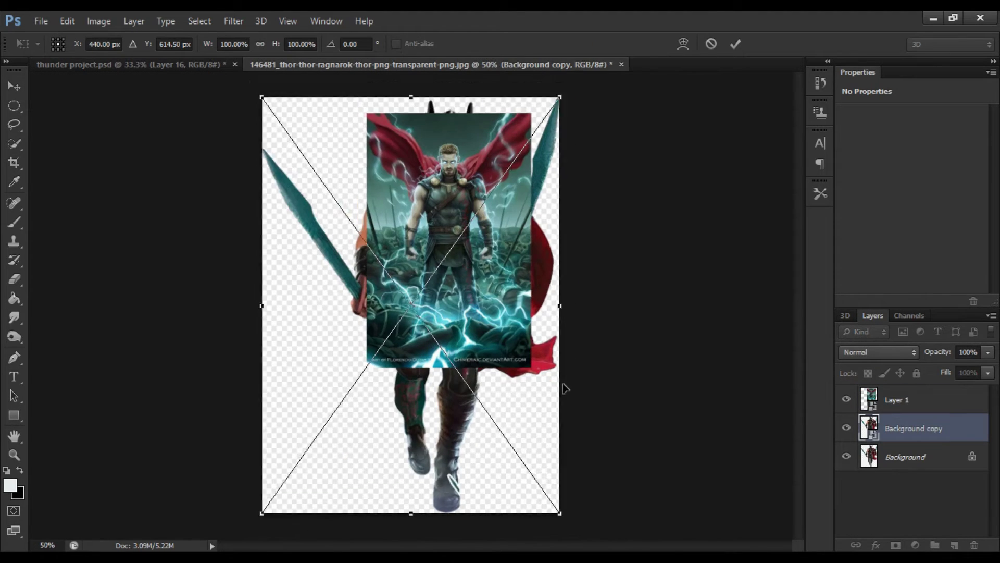
left_click_drag(519, 456, 420, 321)
key("Return")
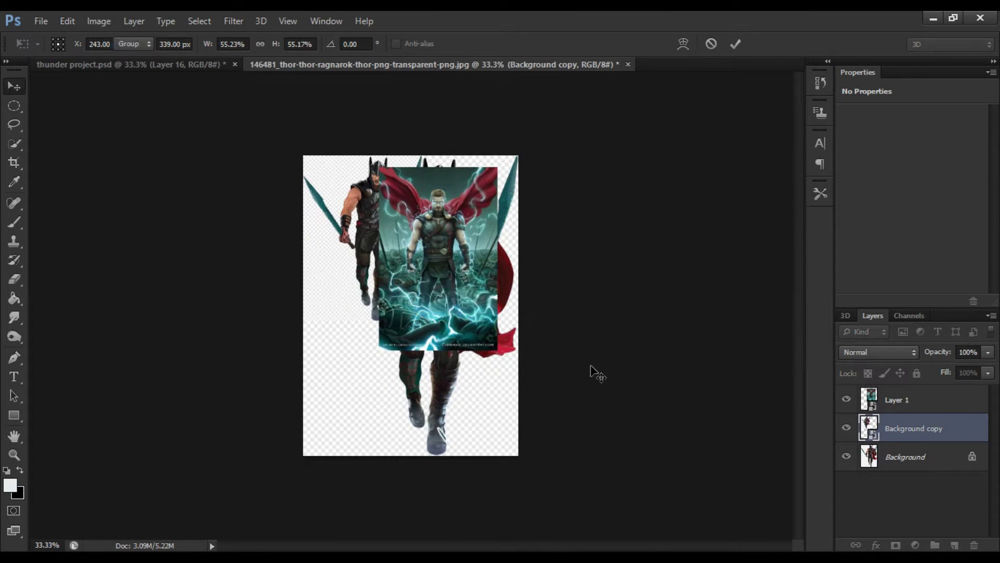
Step: Hide the original Background layer and move the reduced figure so its legs sit below the lightning artwork
left_click(847, 458)
left_click_drag(333, 249, 409, 363)
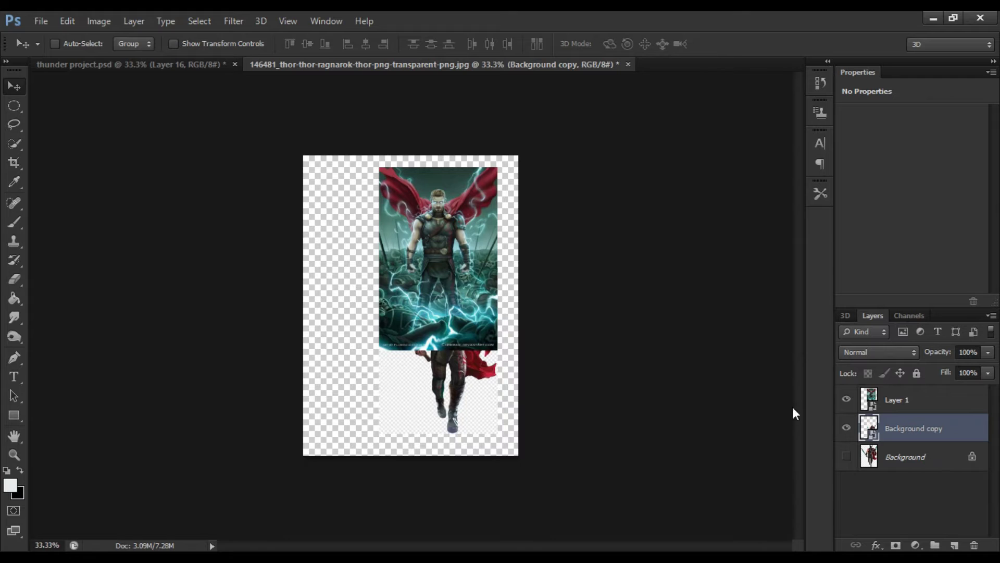
Step: Erase the unwanted lower area of the lightning artwork on Layer 1
key("ctrl+plus")
left_click(940, 407)
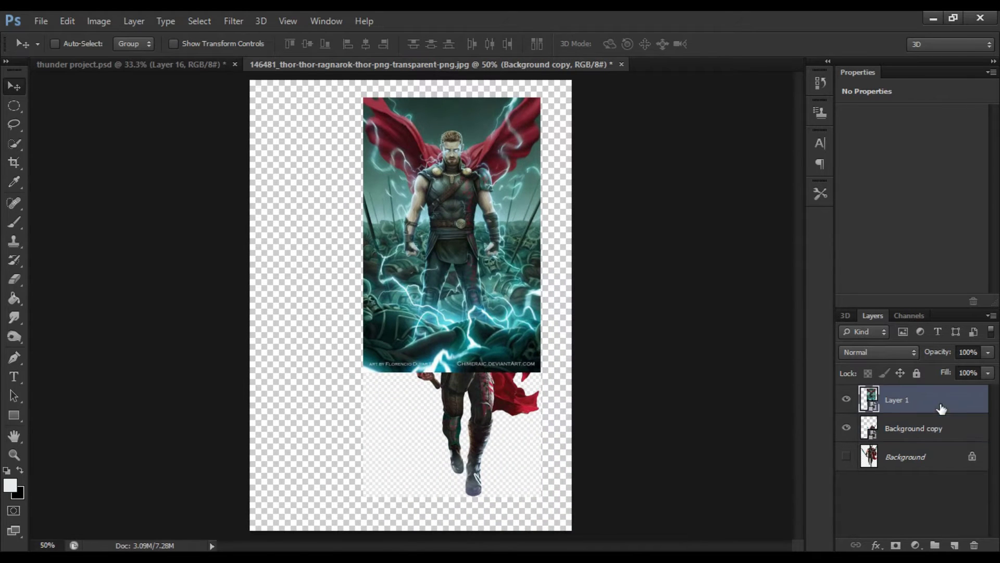
key("e")
left_click_drag(274, 62, 318, 63)
left_click(399, 356)
mouse_move(399, 357)
left_mouse_down()
mouse_move(451, 297)
mouse_move(398, 326)
mouse_move(320, 329)
mouse_move(331, 355)
mouse_move(275, 344)
left_mouse_up()
Step: Move the Background copy figure up so its legs join the lightning figure's torso
key("v")
key("alt+bracketleft")
left_click_drag(495, 364, 426, 273)
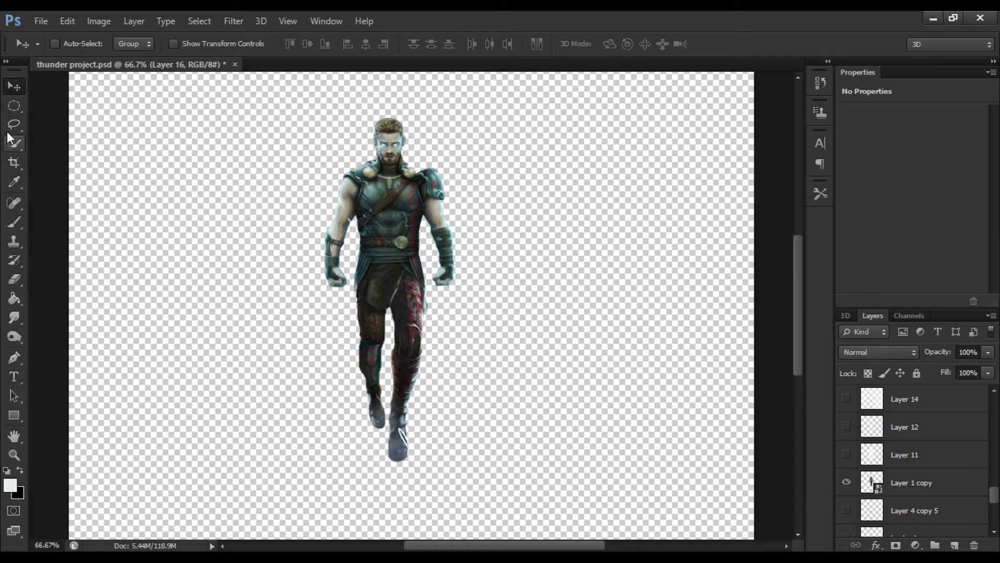
left_click(14, 221)
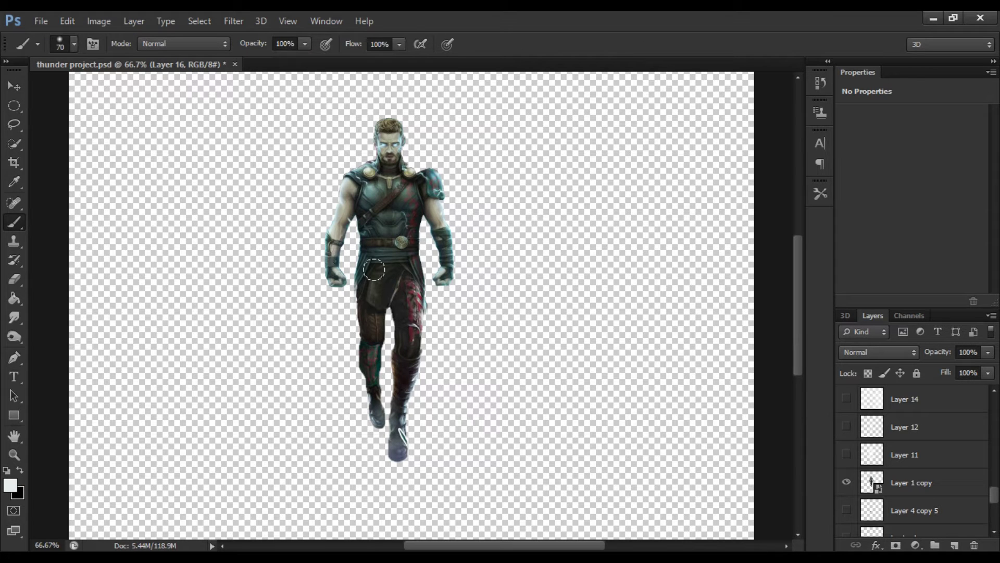
key("v")
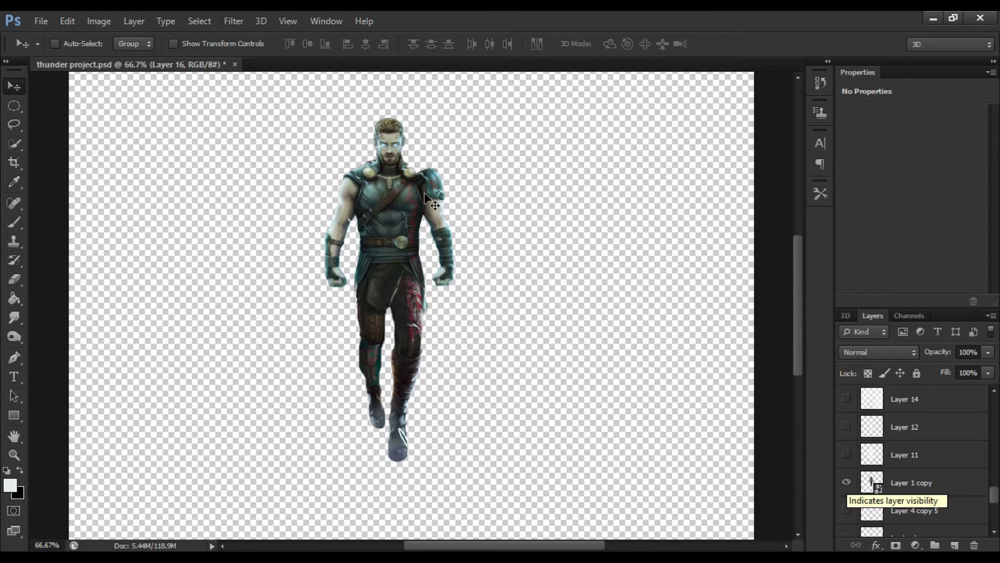
Step: Open the cave photo images (3) from the thor folder and convert its Background into a smart object
left_click(46, 20)
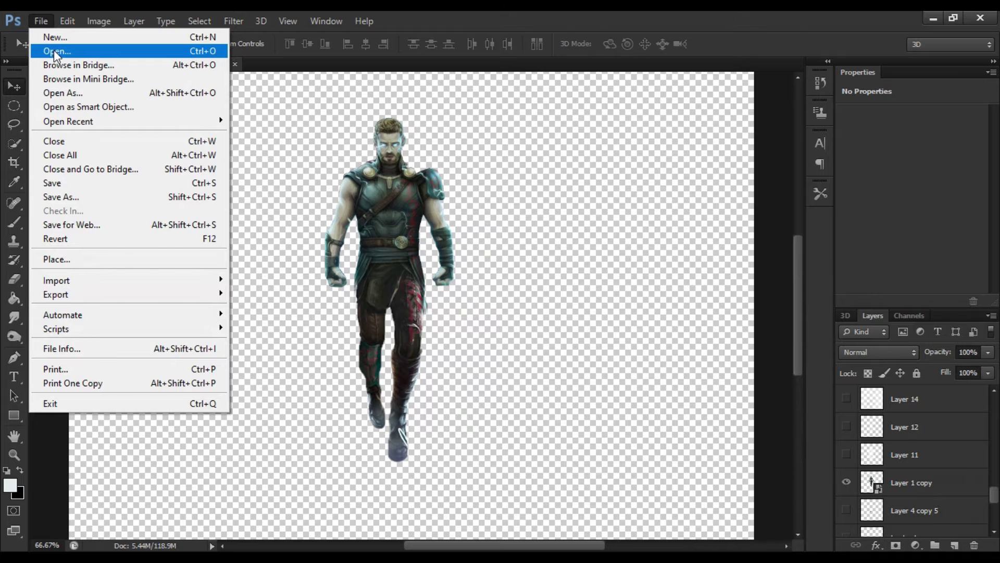
left_click(54, 50)
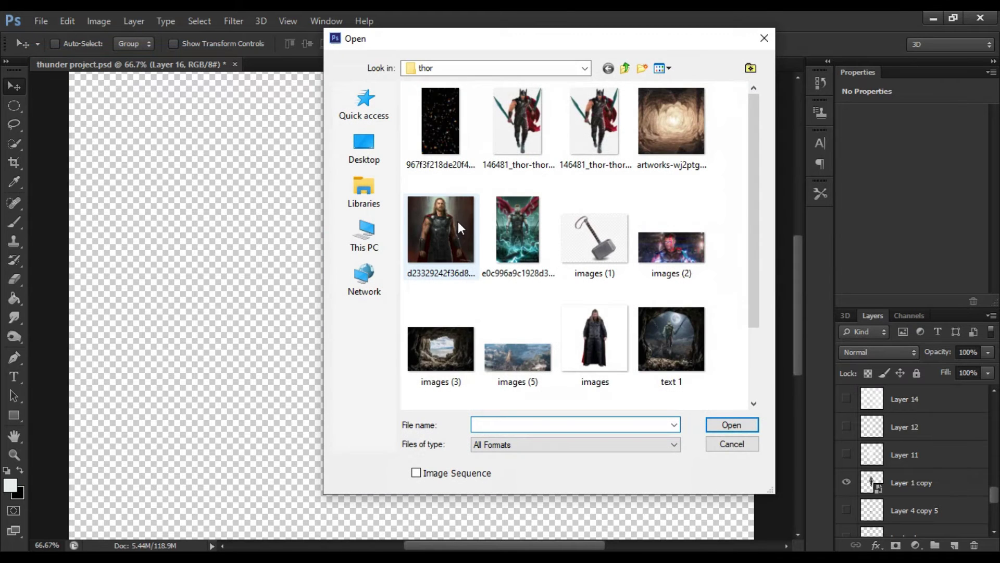
scroll(458, 222, "down", 1)
left_click(447, 252)
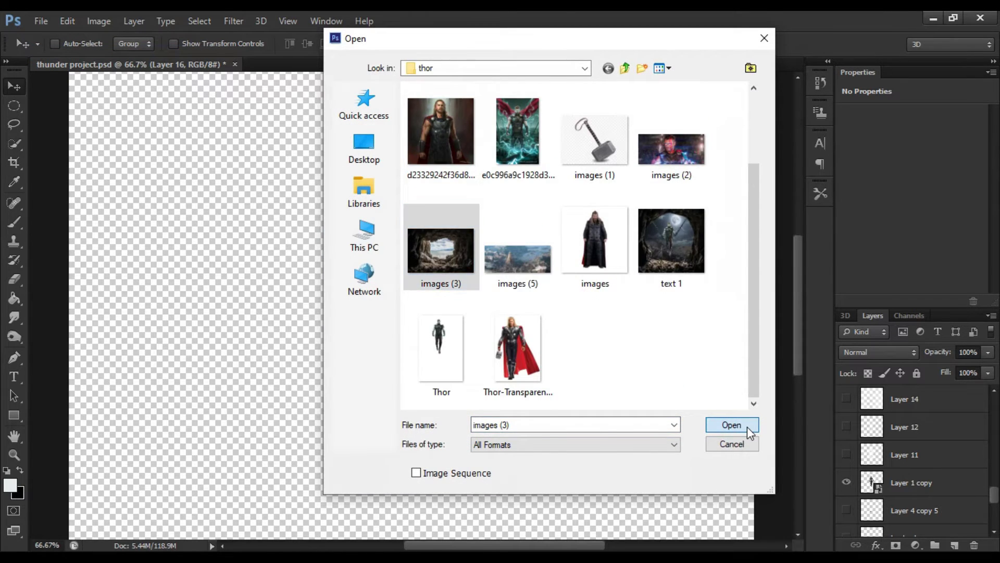
left_click(747, 427)
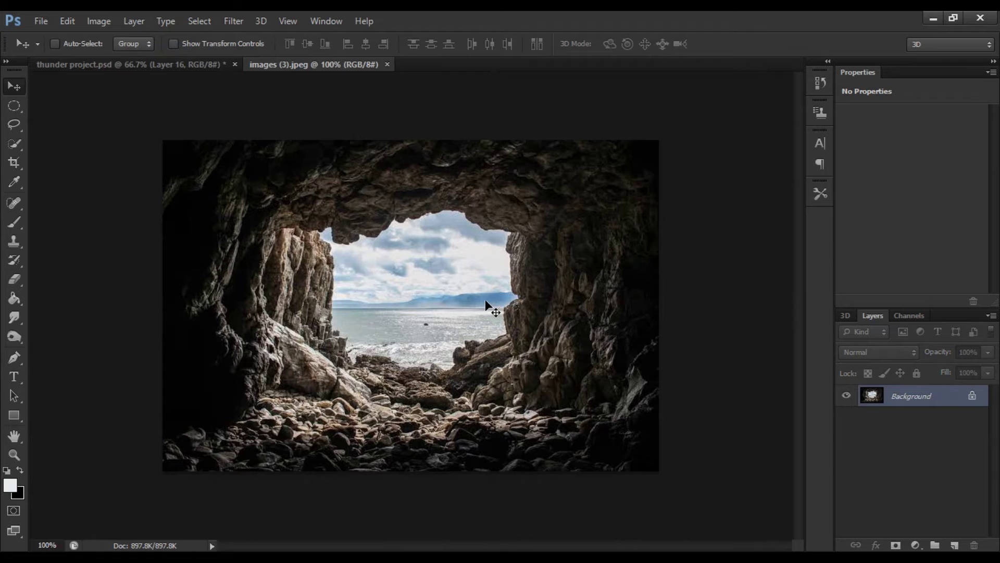
left_click(389, 232)
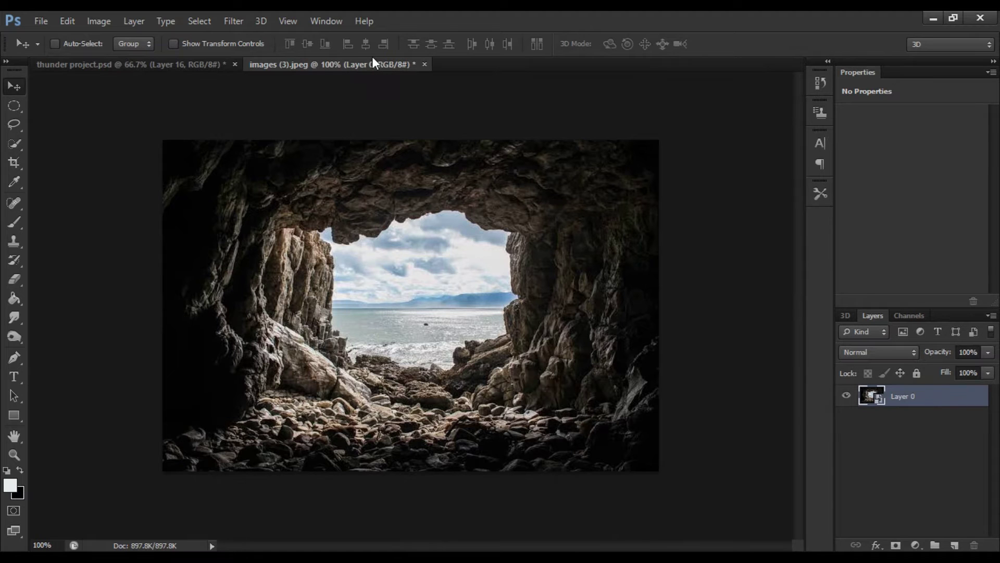
Step: Undock the images (3) document and copy its cave layer into thunder project.psd as the frame around the figure
left_click_drag(371, 62, 405, 132)
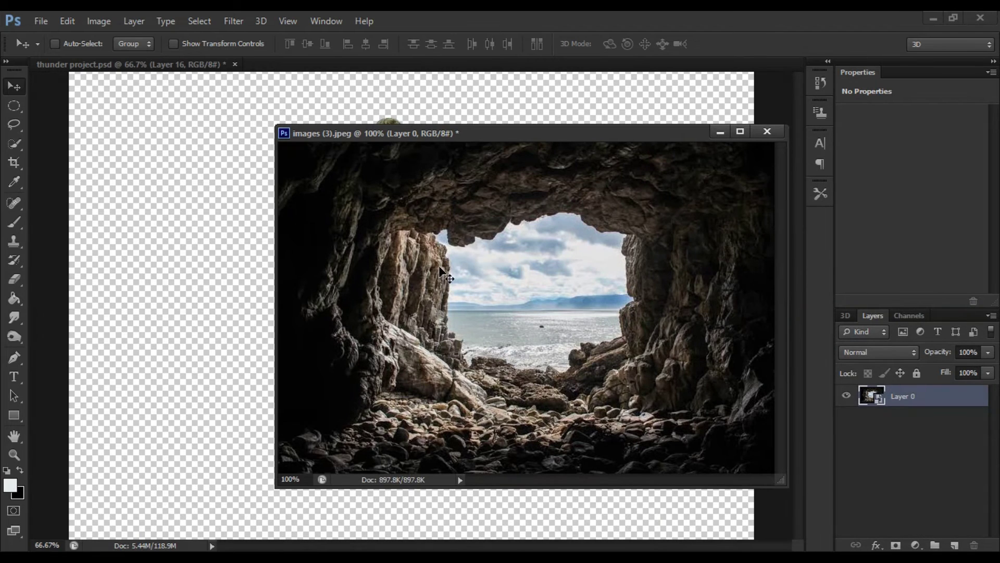
left_click_drag(438, 264, 266, 239)
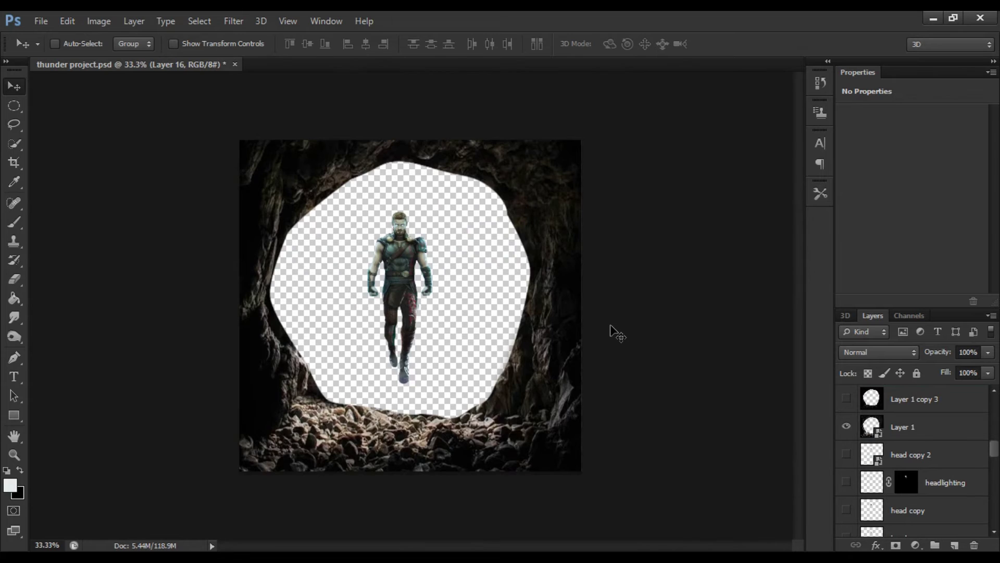
key("ctrl+plus")
key("ctrl+minus")
key("ctrl+plus")
key("ctrl+plus")
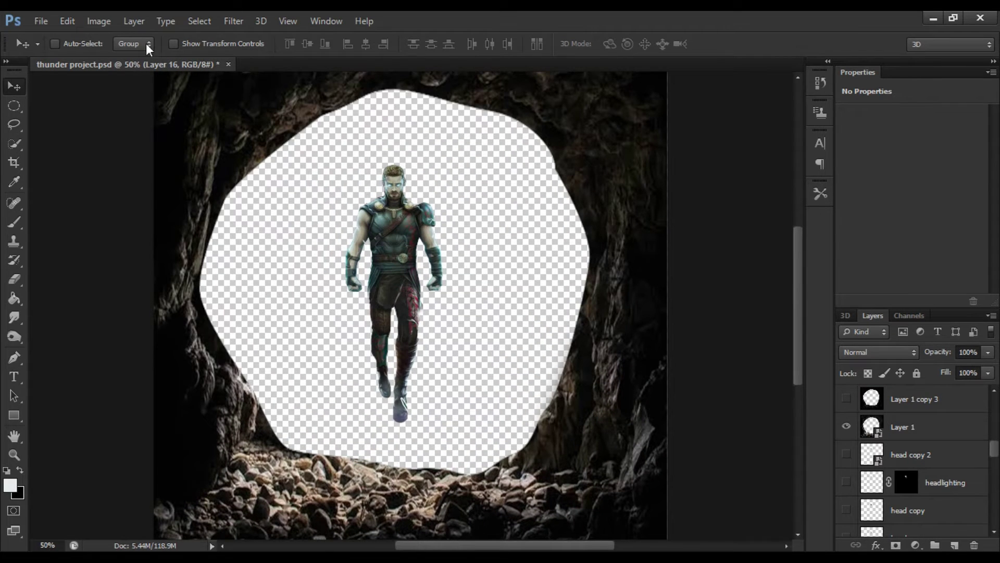
Step: Open the city landscape images (5) and place it in thunder project.psd behind the figure and cave opening
left_click(41, 20)
left_click(52, 49)
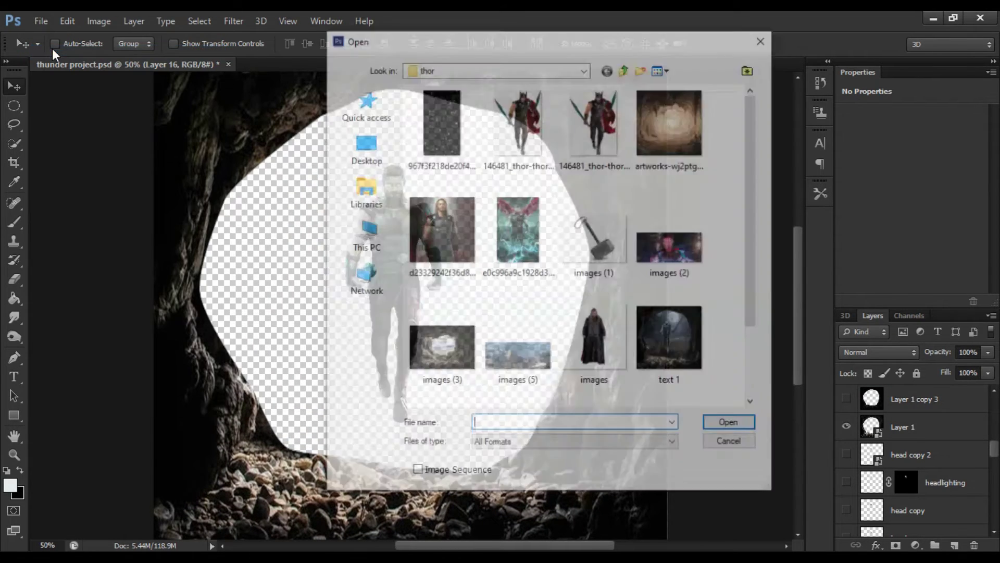
left_click(536, 361)
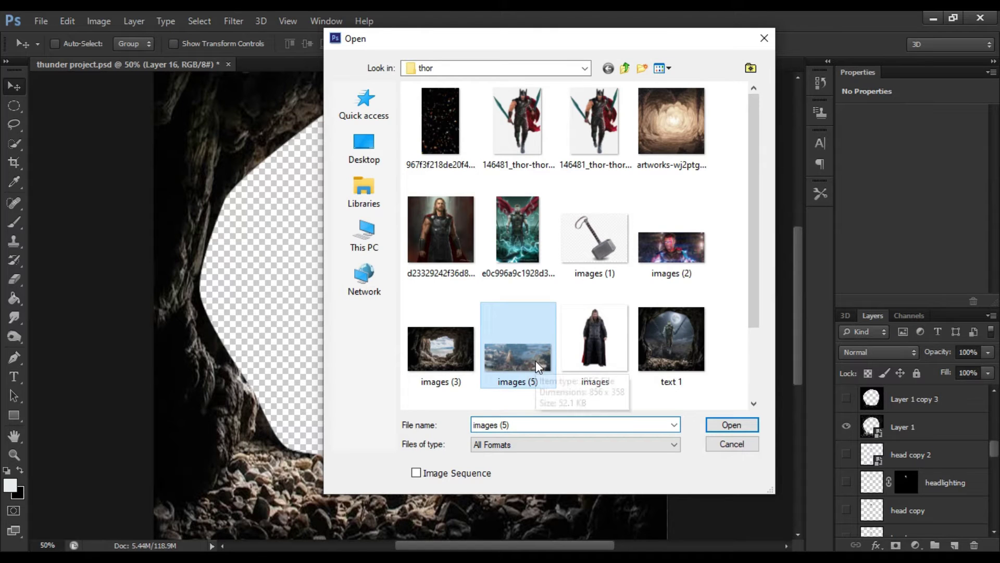
left_click(725, 426)
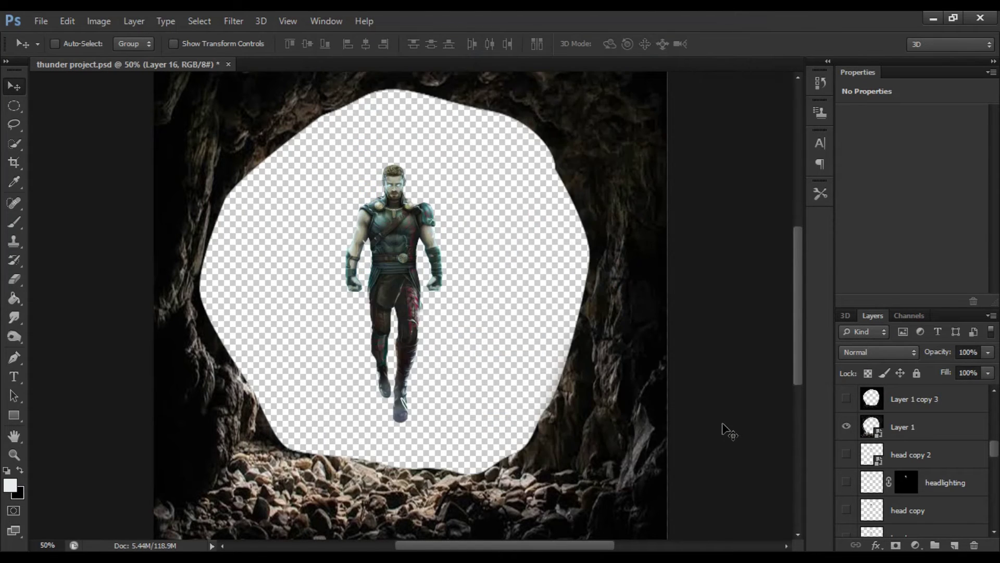
left_click_drag(254, 61, 424, 244)
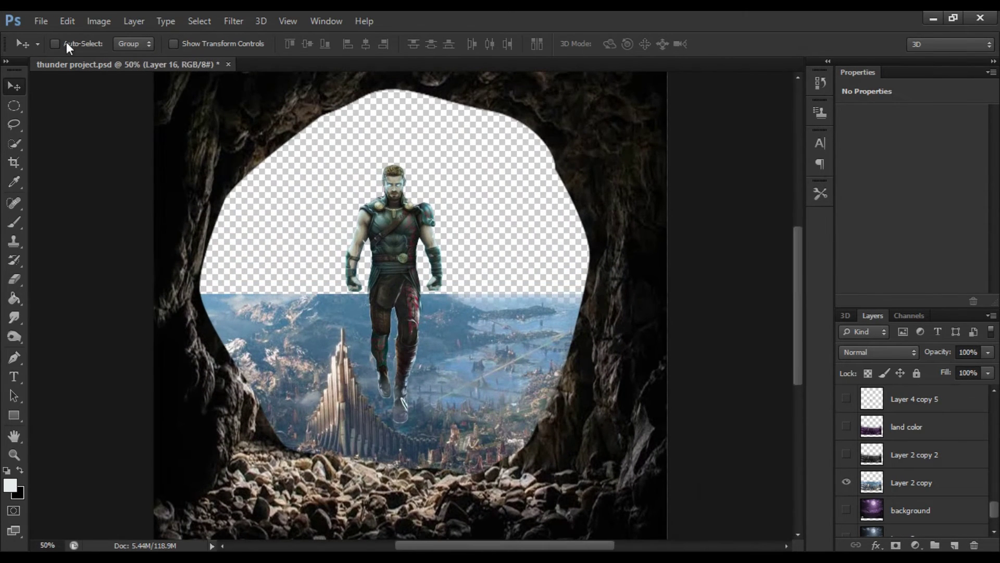
Step: Open the moonlit sky image 45069d854eb66c01d099a86076eb8f0e from the jungle folder and convert its Background to a smart object
left_click(40, 21)
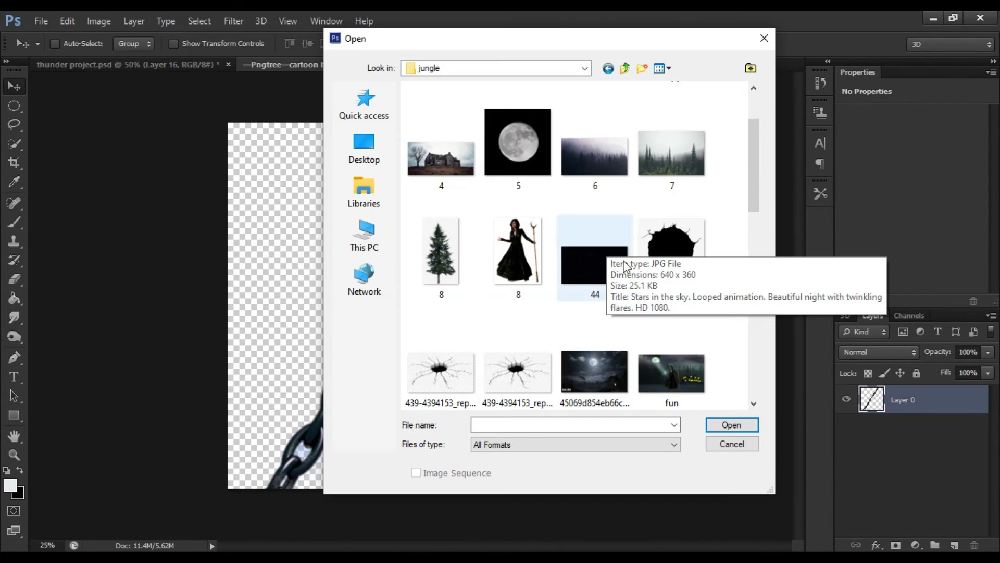
left_click(595, 364)
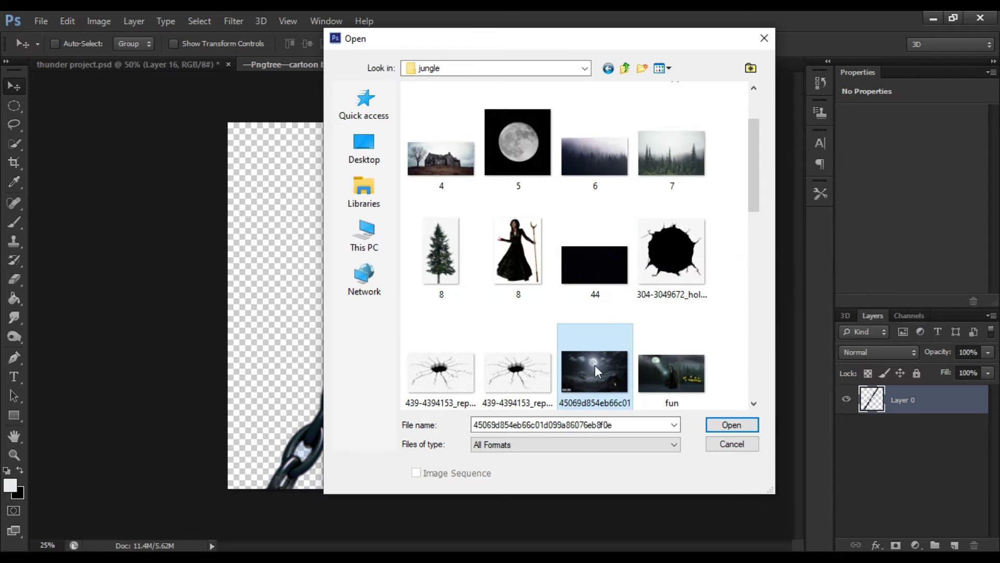
left_click(742, 424)
right_click(939, 398)
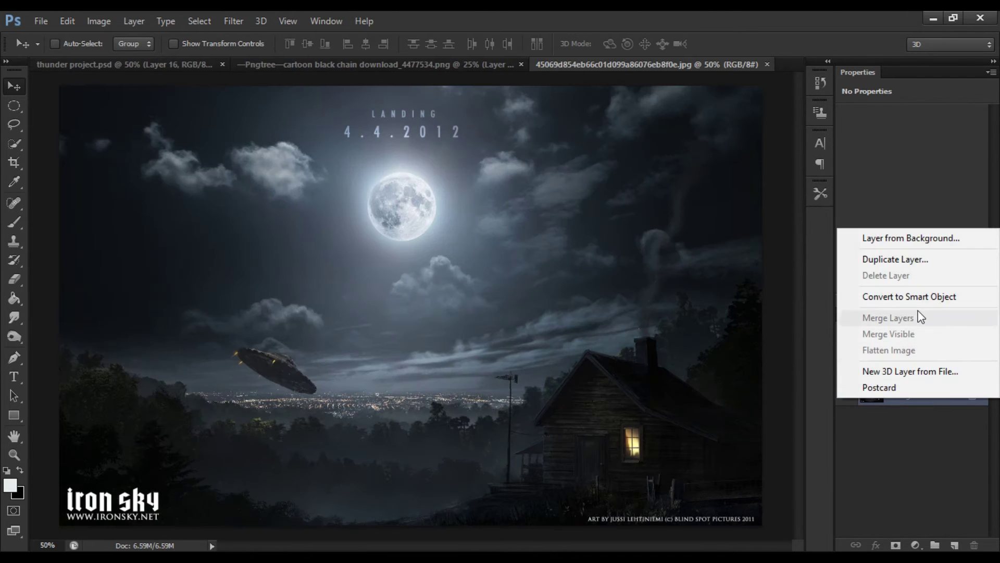
left_click(914, 298)
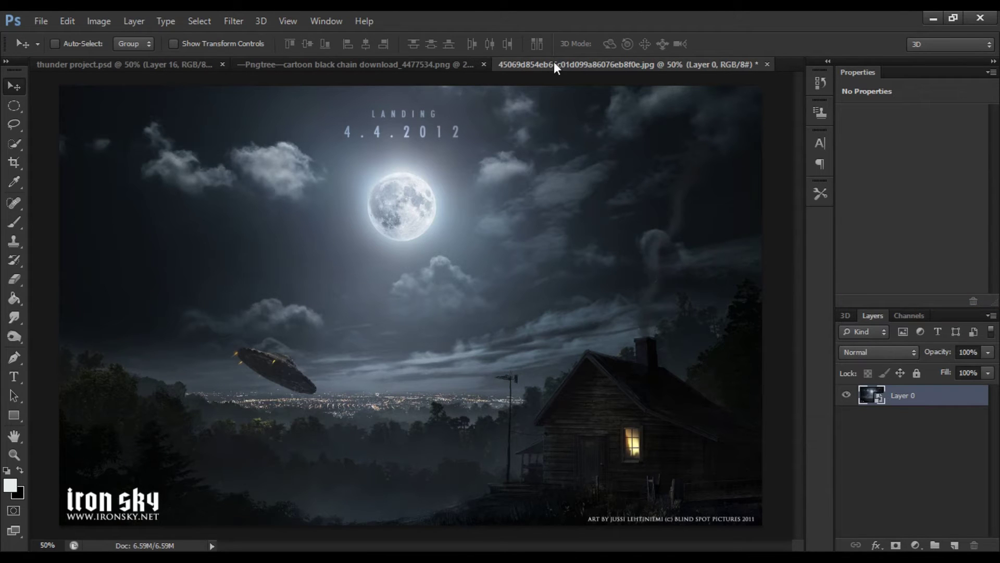
Step: Close the black chain image and copy the moonlit sky layer into thunder project.psd as the backdrop
left_click(484, 64)
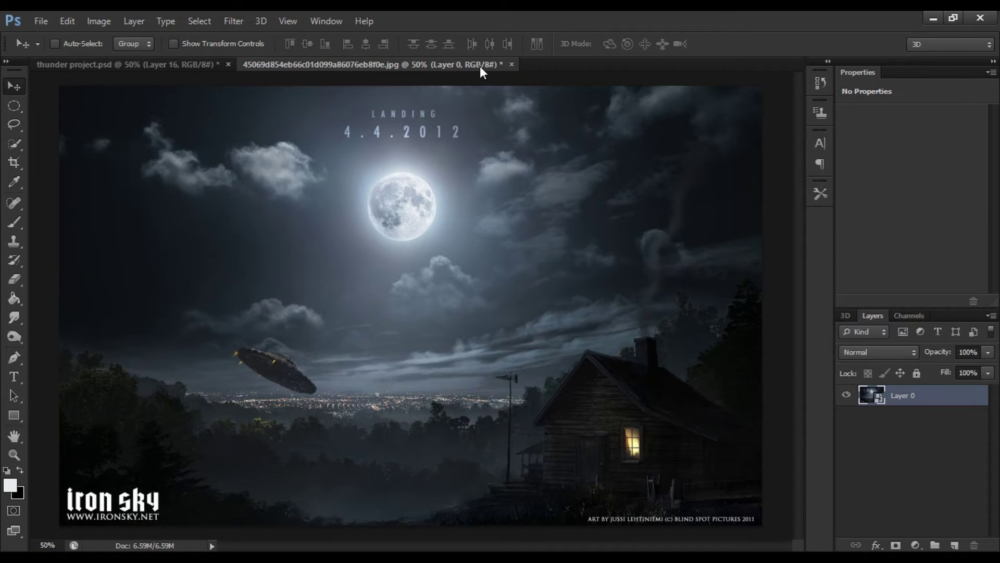
left_click_drag(478, 65, 554, 137)
left_click_drag(396, 259, 290, 246)
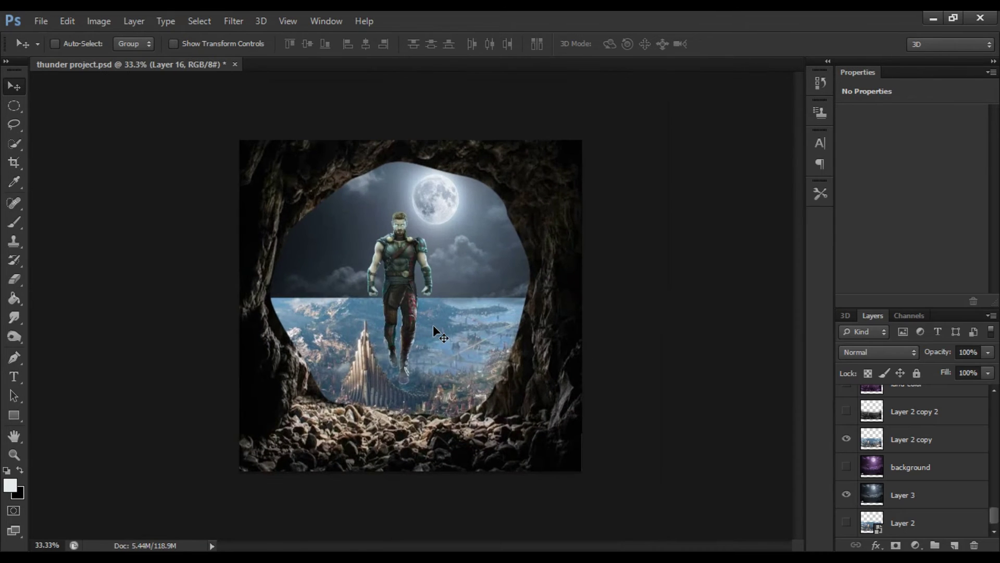
key("ctrl+plus")
key("ctrl+minus")
key("ctrl+plus")
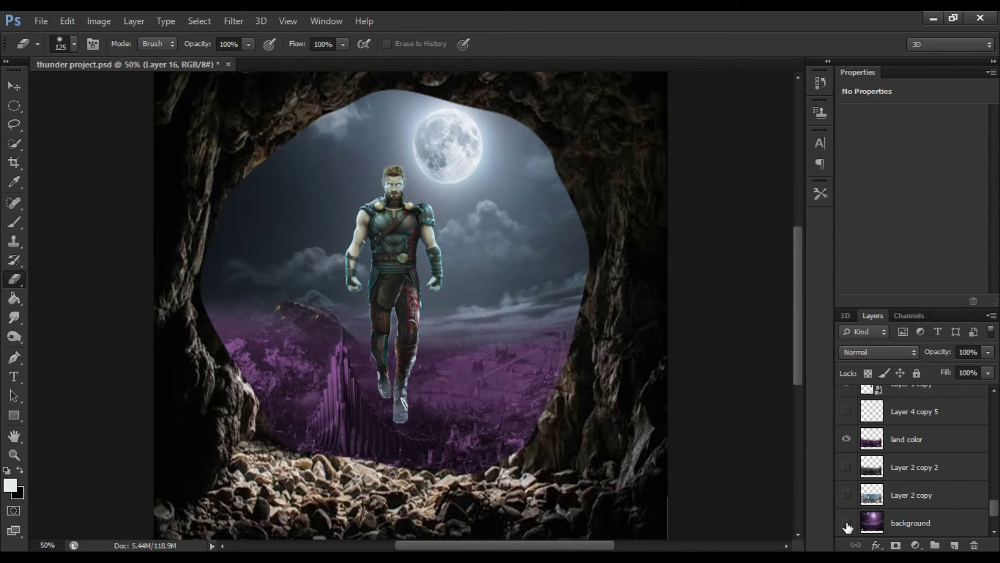
Step: Show the purple-tinted layer named background so the moonlit sky matches the land color layer
key("v")
scroll(737, 452, "down", 1)
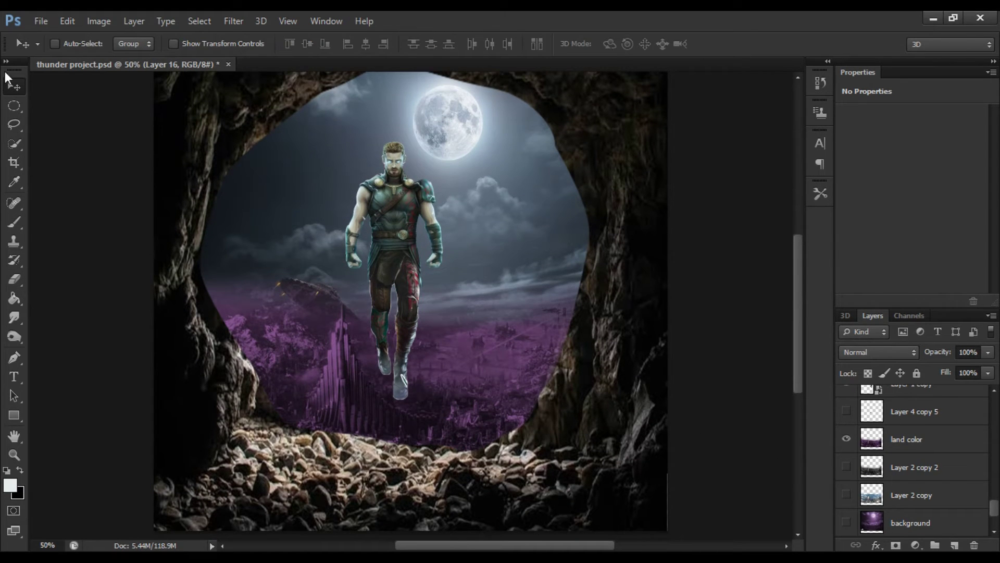
left_click(99, 21)
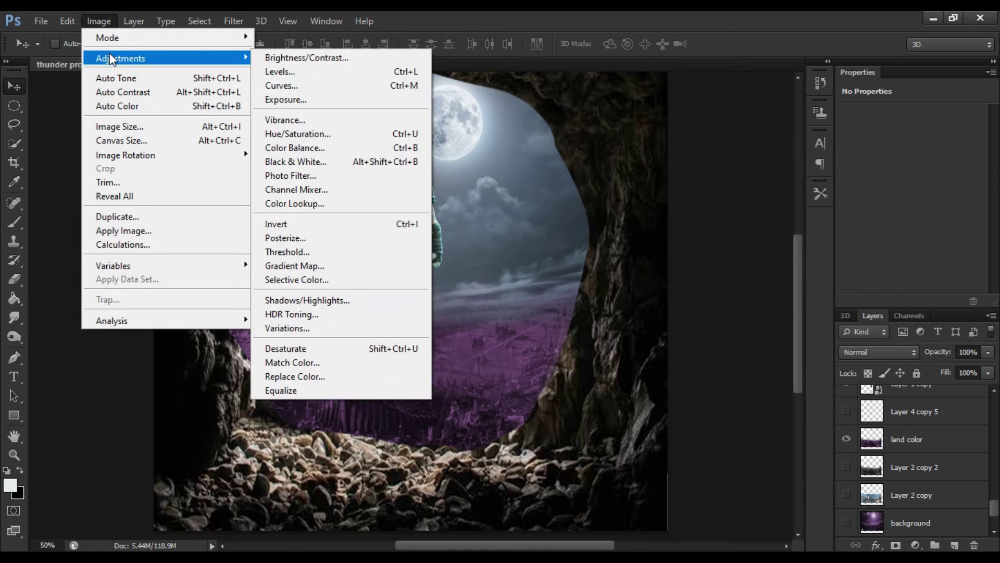
left_click(847, 523)
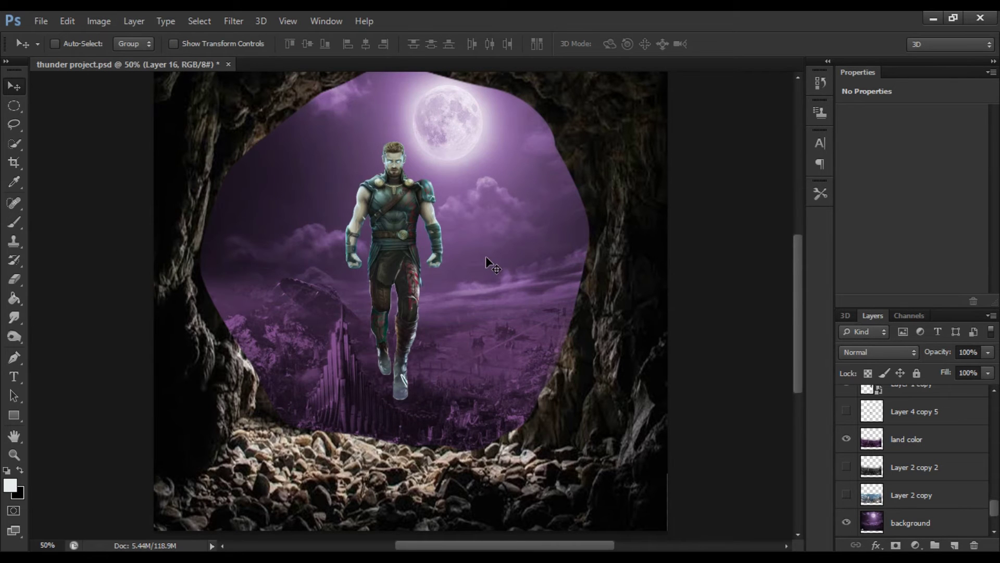
Step: Open the hammer image images (1) from the thor folder and place it on the rocks below the figure in thunder project.psd
key("ctrl+minus")
key("ctrl+plus")
key("ctrl+minus")
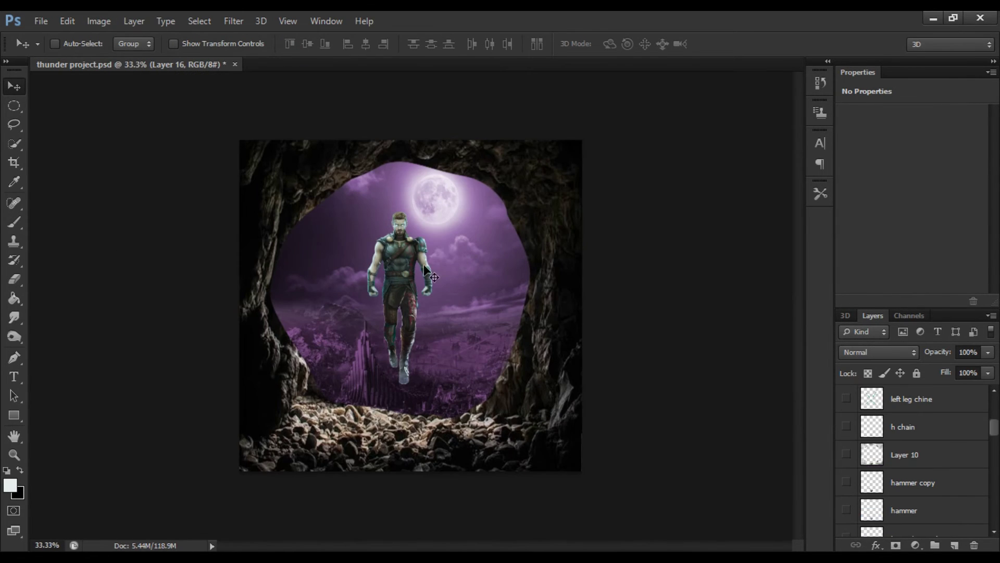
left_click(42, 21)
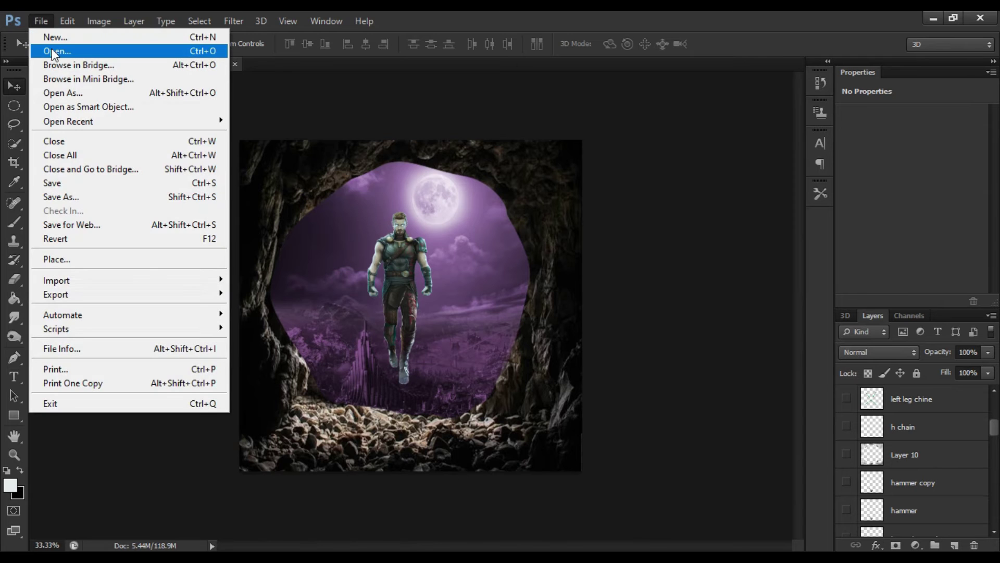
left_click(52, 61)
left_click(595, 237)
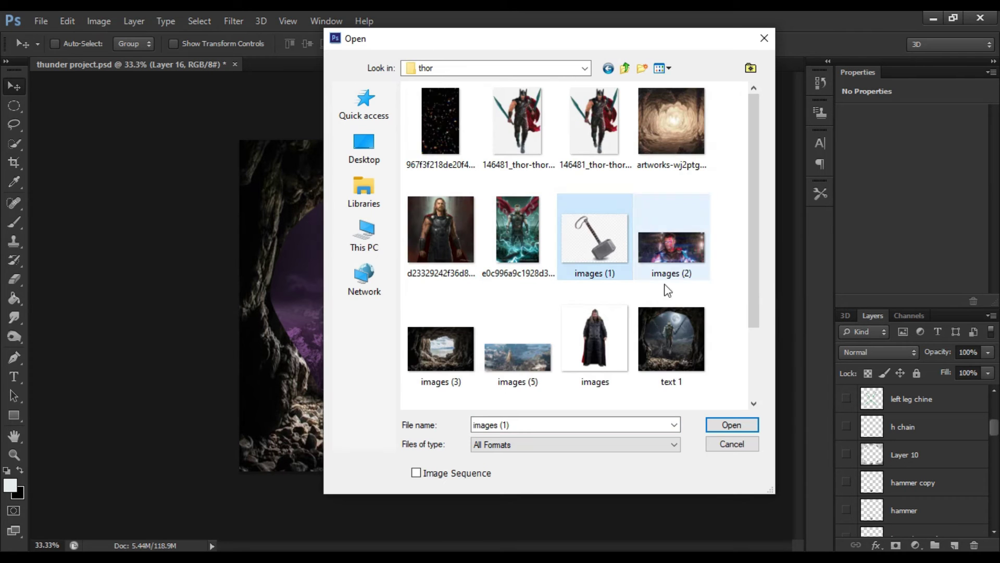
left_click(717, 425)
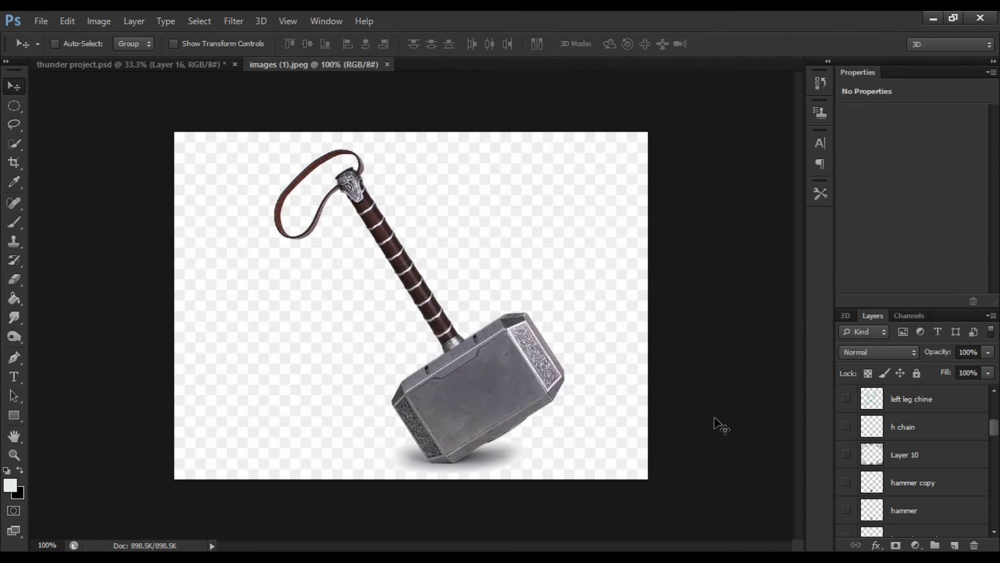
left_click_drag(387, 64, 414, 164)
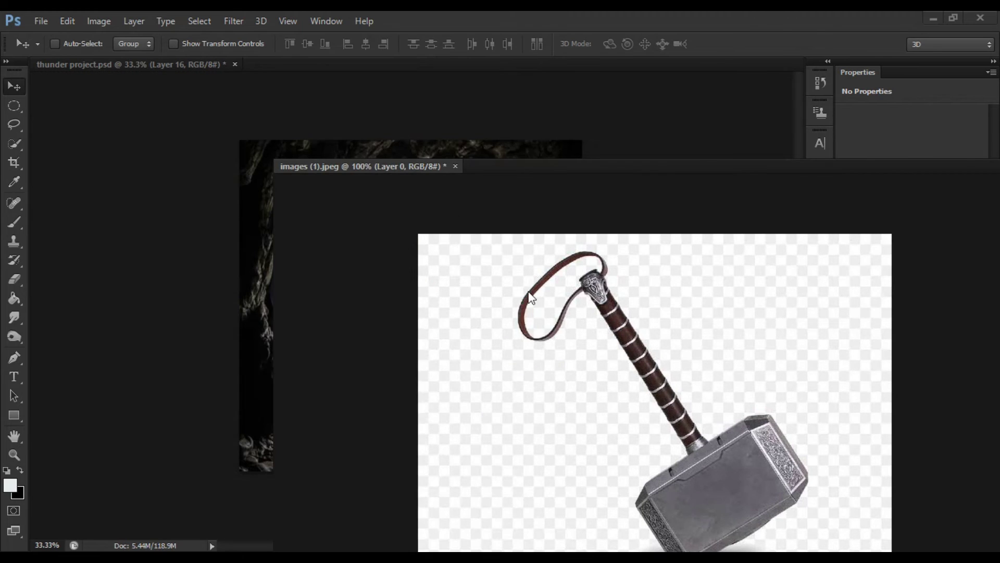
left_click_drag(436, 277, 444, 432)
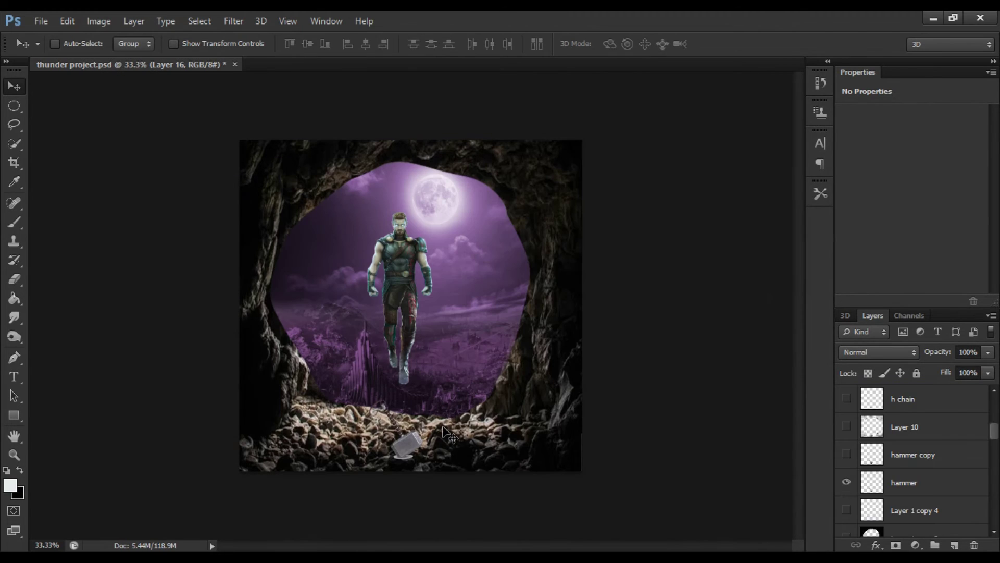
Step: Open the cartoon black chain download_4477534 PNG from Downloads and convert its Layer 0 to a smart object
scroll(444, 432, "up", 1)
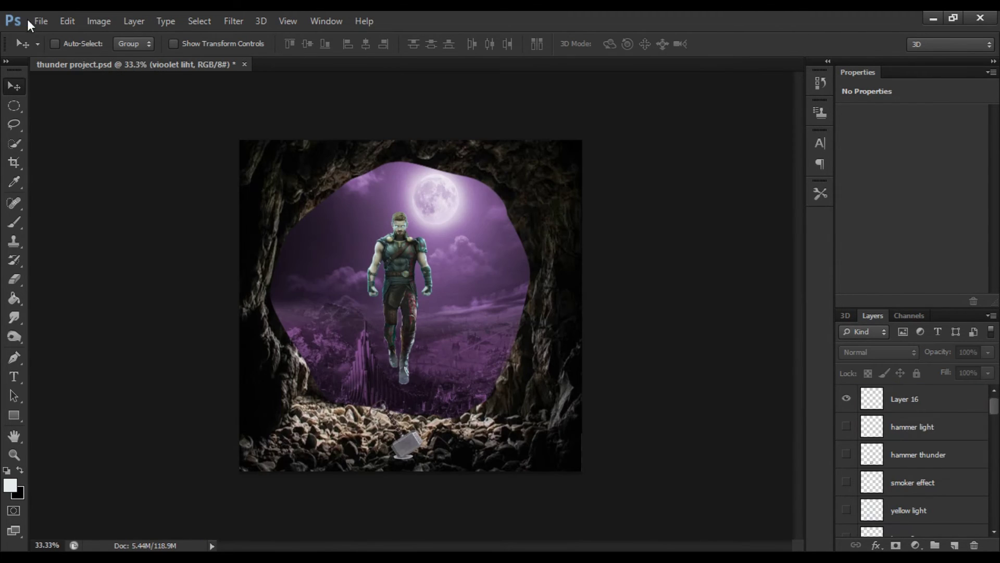
left_click(42, 24)
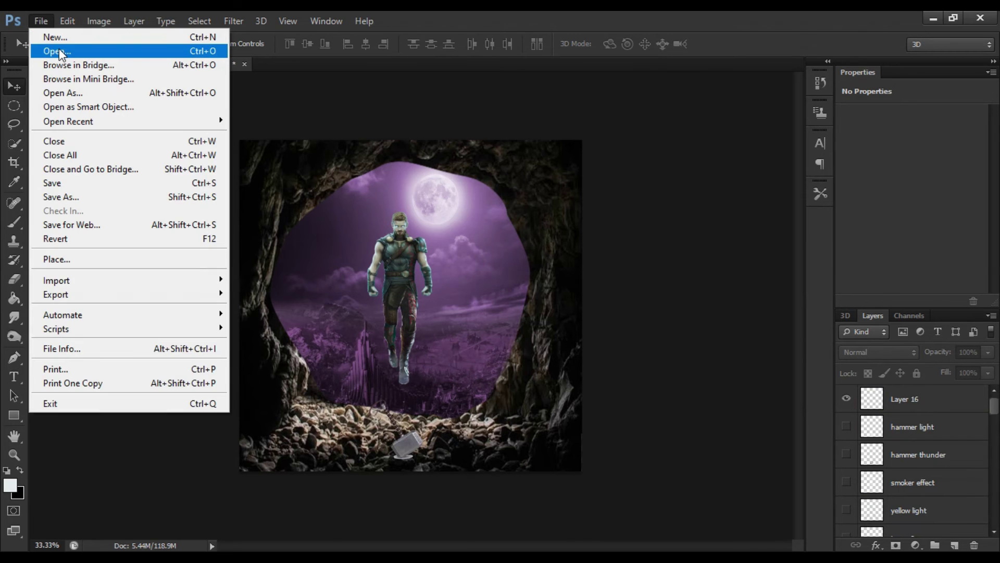
left_click(58, 49)
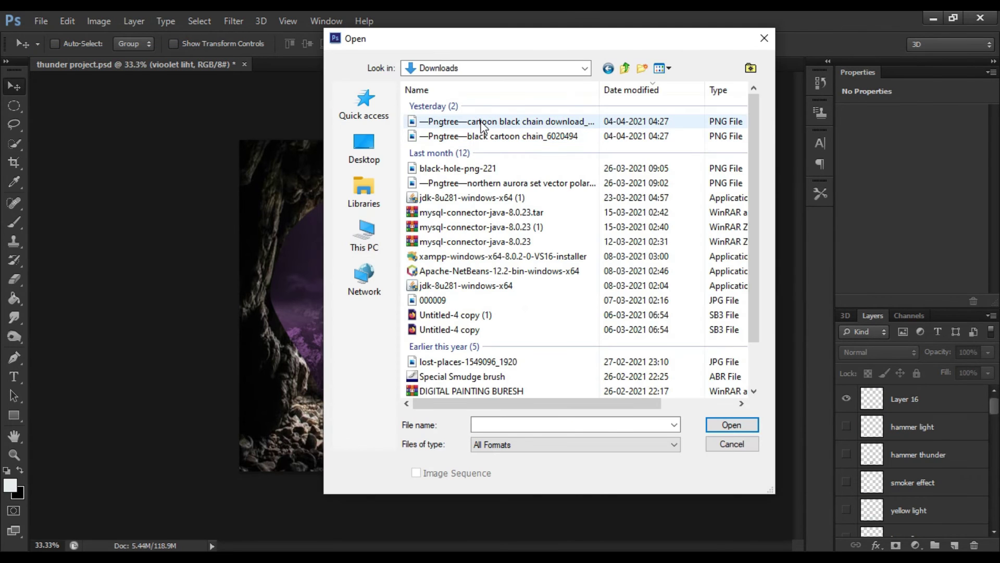
double_click(480, 121)
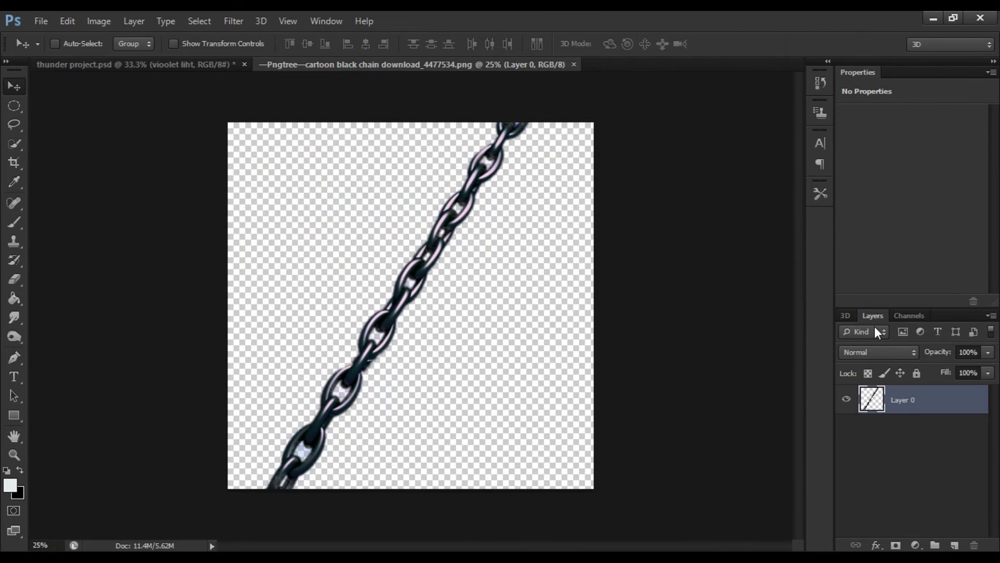
right_click(947, 406)
left_click(720, 173)
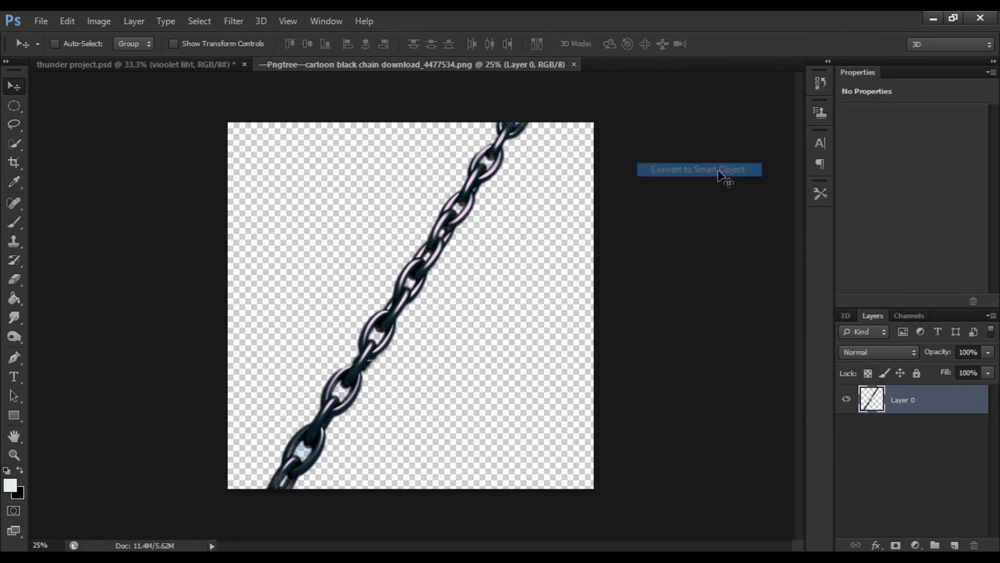
Step: Copy the chain layer into thunder project.psd, close the chain image and move the chain across the cave opening
left_click_drag(464, 65, 528, 152)
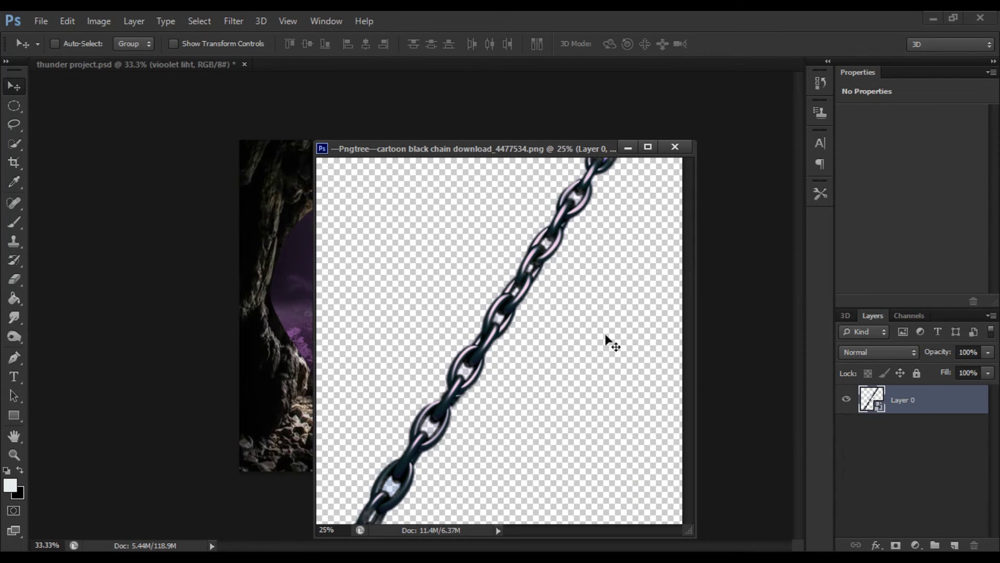
left_click_drag(498, 330, 276, 291)
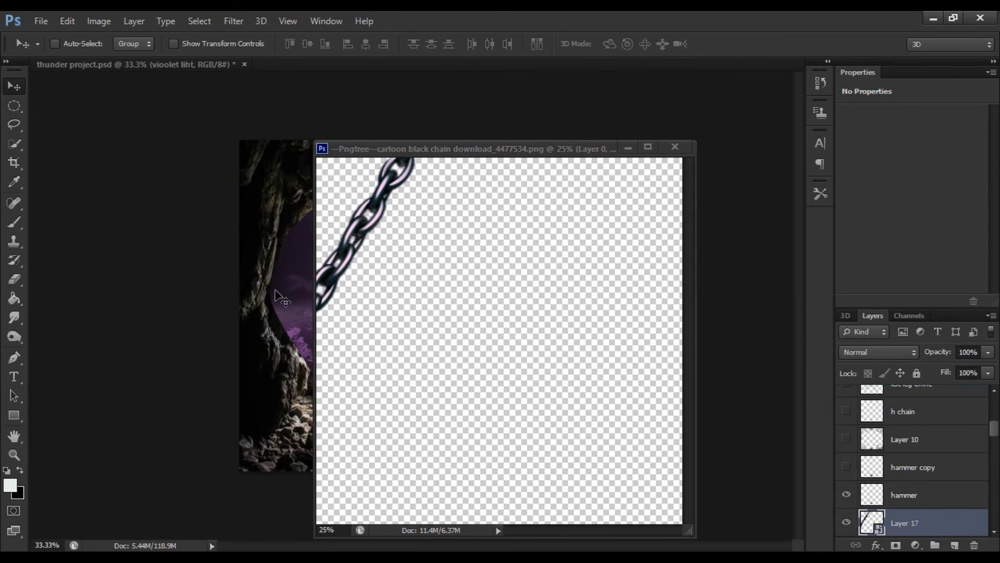
left_click(677, 146)
left_click(502, 226)
key("ctrl+minus")
left_click_drag(316, 289, 415, 290)
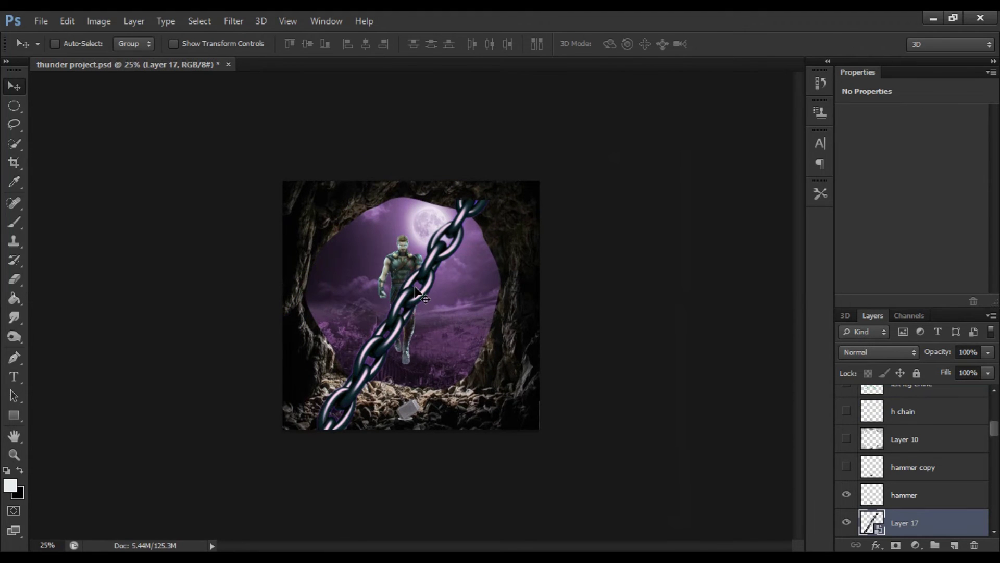
Step: Scale the chain down and position it between the figure's hand under the moon and the cave's upper edge
key("ctrl+t")
key("ctrl+minus")
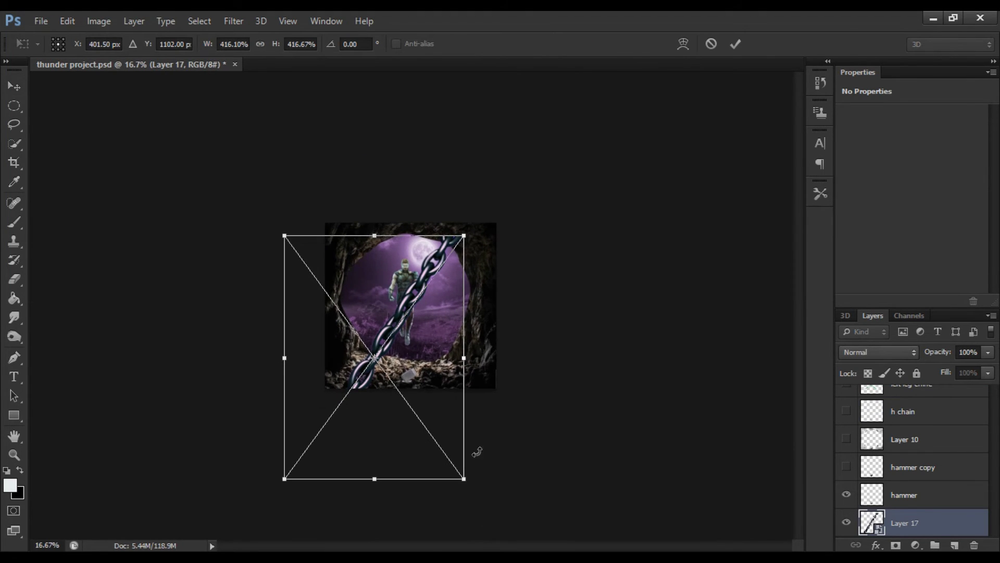
left_click_drag(464, 477, 333, 304)
key("Return")
key("ctrl+plus")
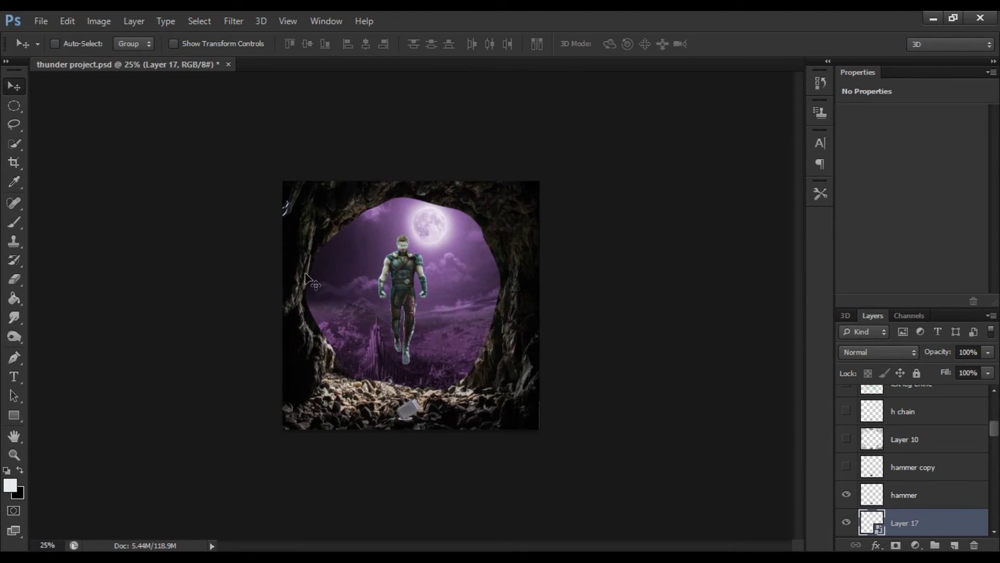
left_click_drag(301, 223, 469, 205)
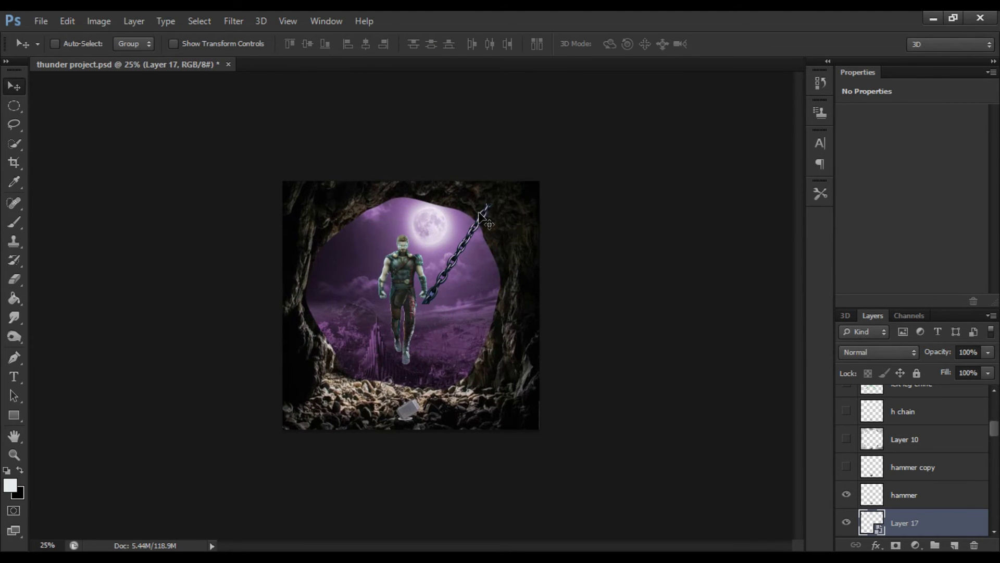
key("ctrl+plus")
key("ctrl+plus")
Step: Duplicate the chain, flip the copy horizontally and place it at the figure's other hand
left_click_drag(482, 246, 311, 223)
key("ctrl+j")
key("ctrl+t")
right_click(311, 223)
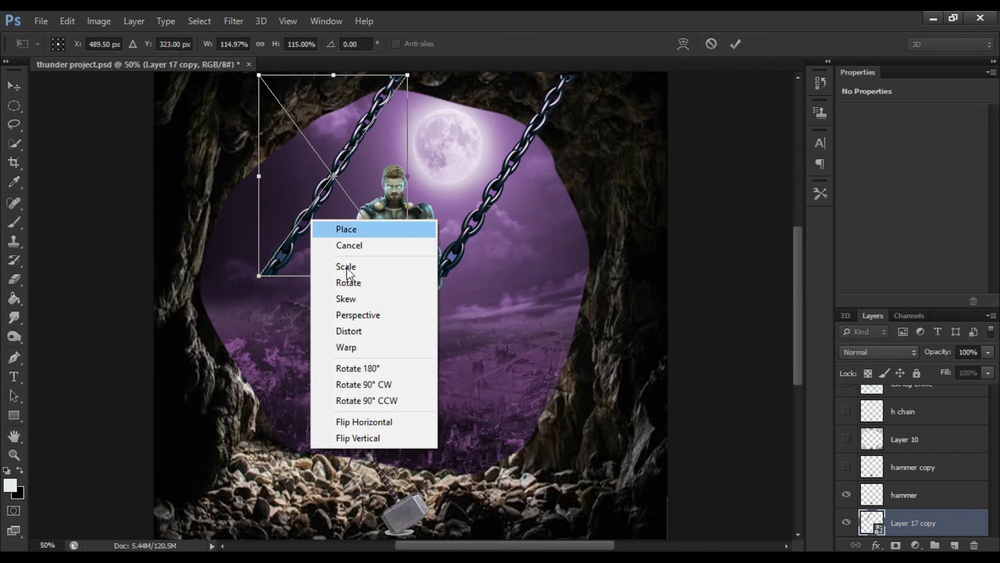
left_click(380, 420)
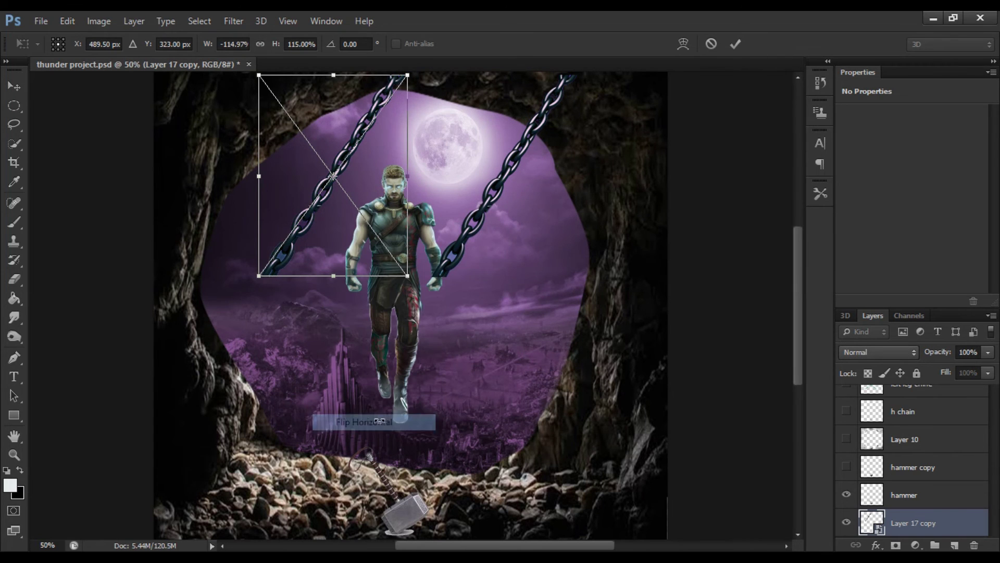
left_click(735, 43)
left_click_drag(378, 244, 331, 248)
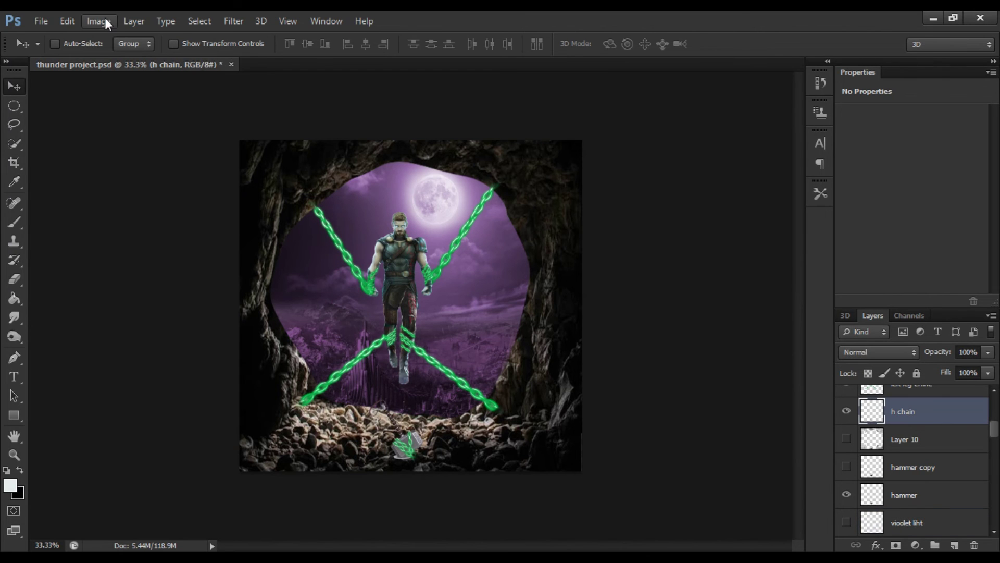
left_click(105, 19)
mouse_move(161, 57)
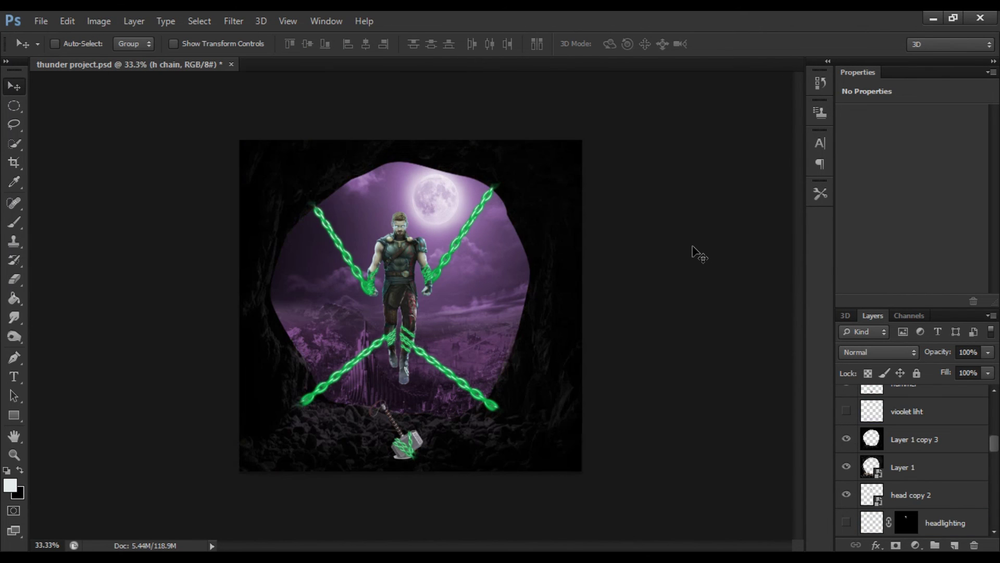
Step: Show the vioolet liht layer for purple light on the cave edges, and show the smoker effect layer
scroll(910, 436, "up", 3)
left_click(847, 482)
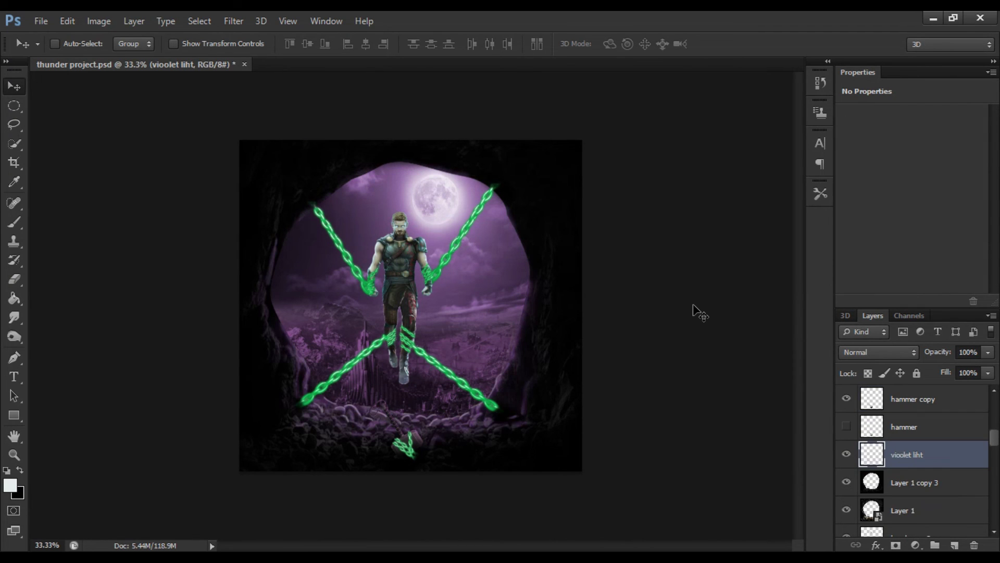
scroll(847, 469, "down", 3)
left_click(847, 482)
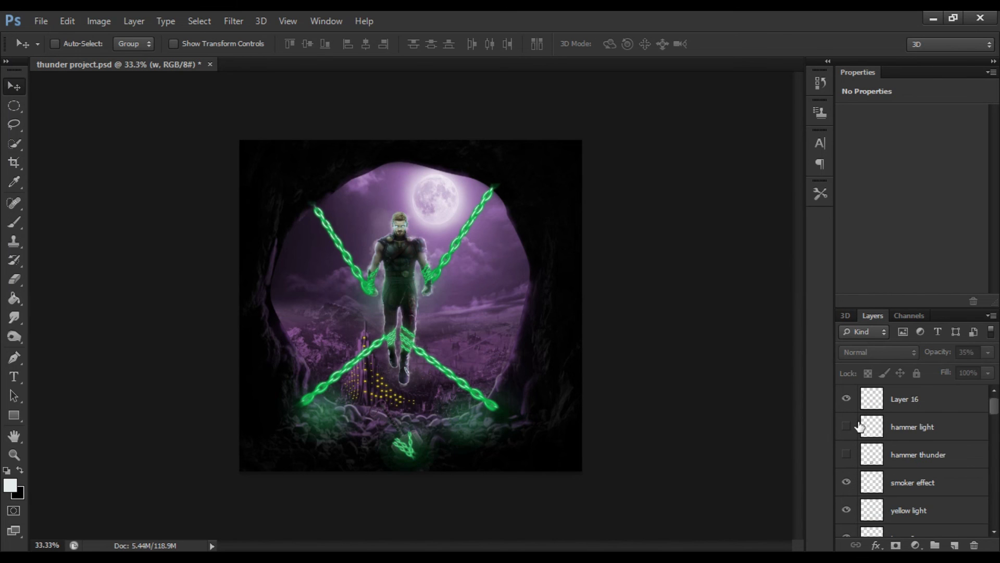
Step: Show the hammer light and hammer thunder layers to add a glow and lightning around the hammer
left_click(846, 426)
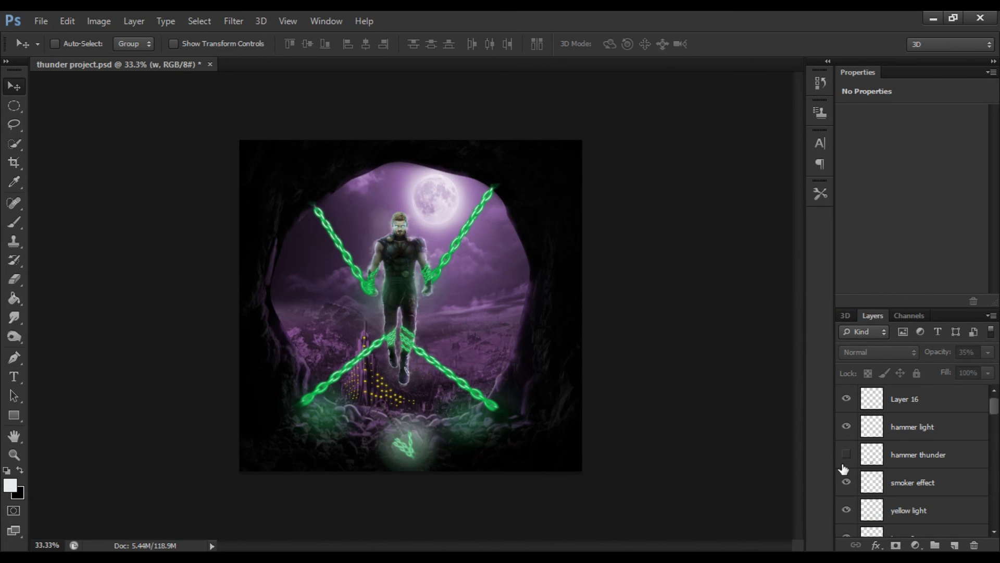
left_click(846, 455)
scroll(847, 462, "down", 5)
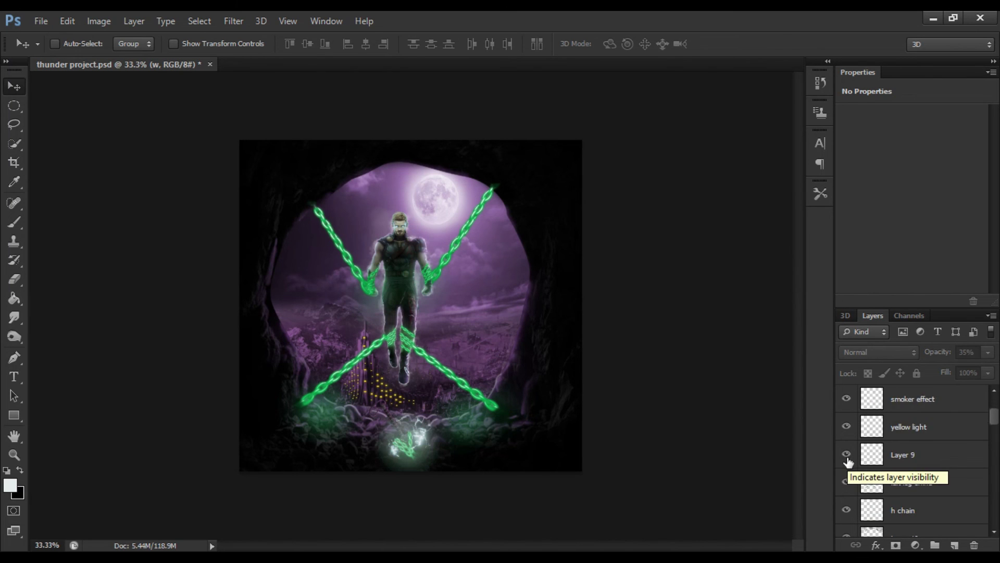
scroll(853, 463, "down", 4)
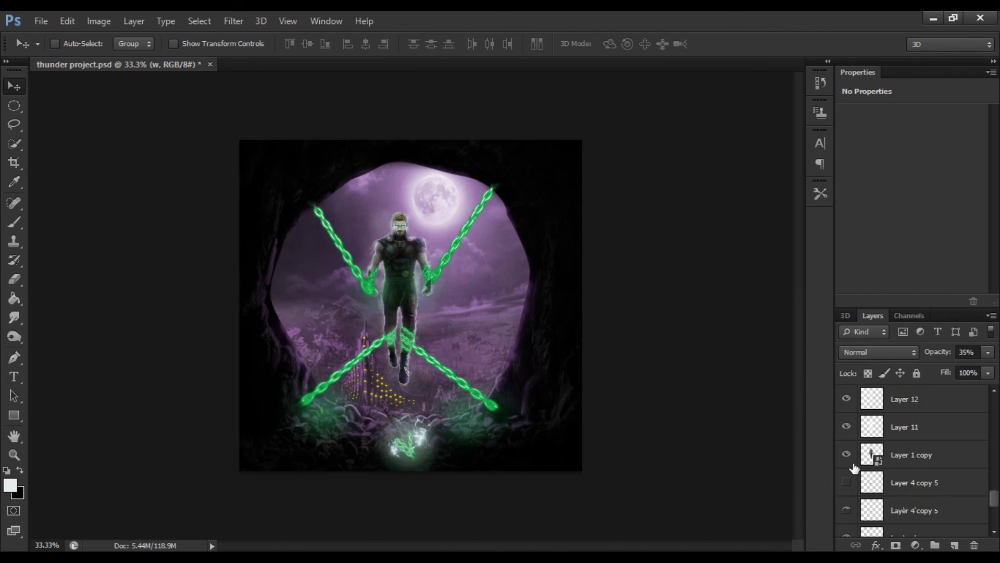
scroll(854, 468, "down", 3)
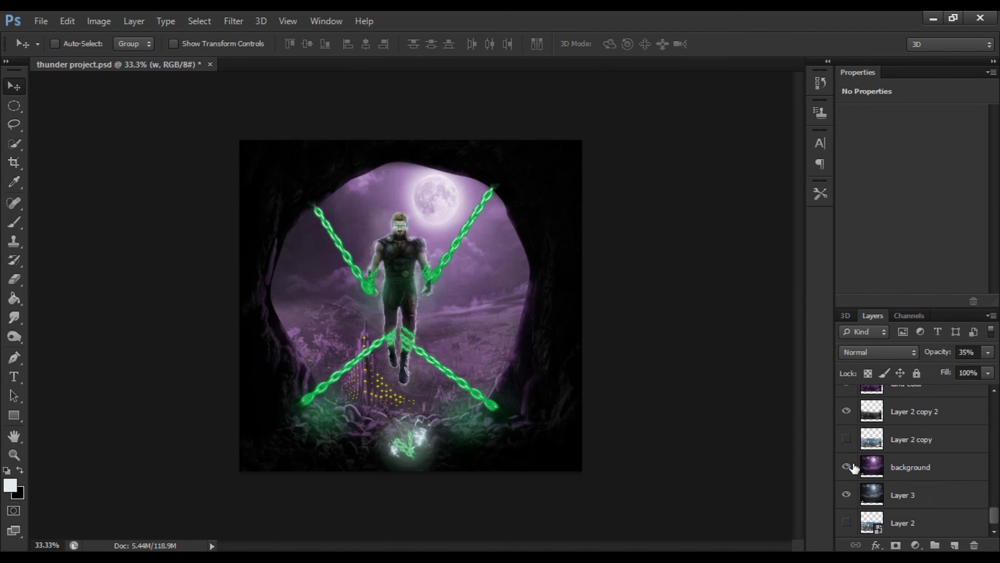